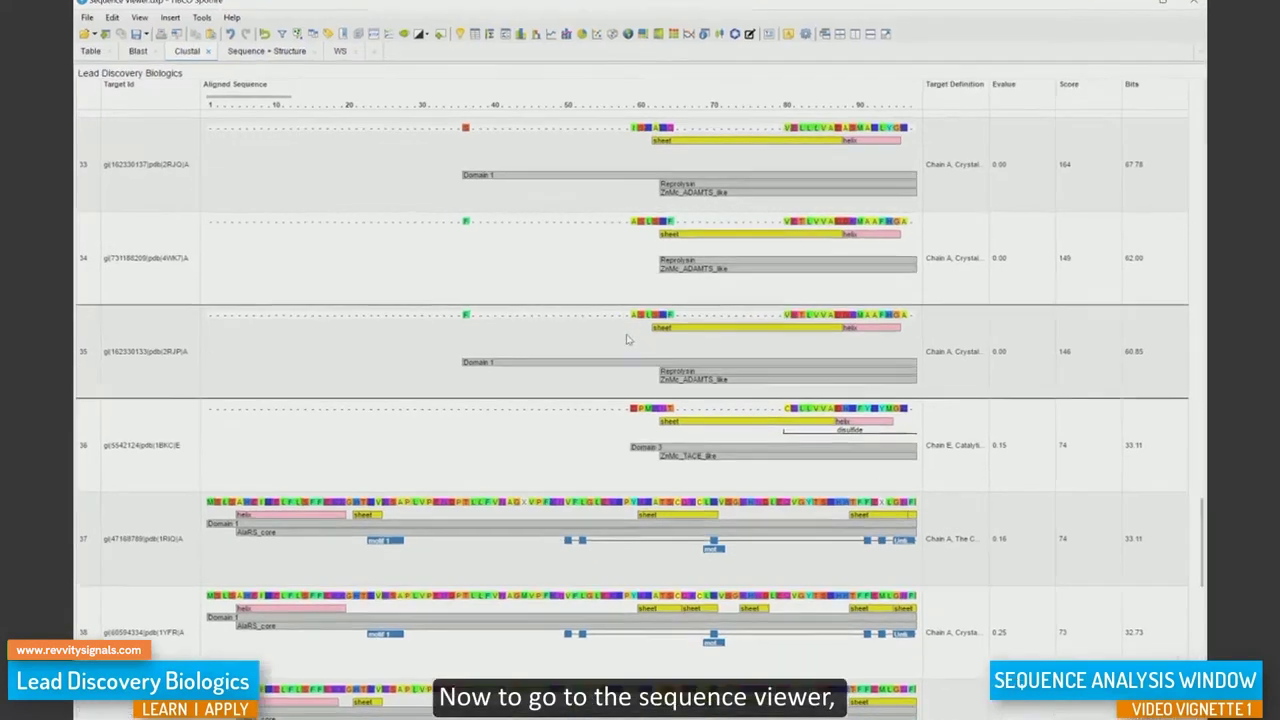
- Switch the aligned sequence table to the Sequence Viewer visualization
{"action": "right_click", "coordinate": [629, 333]}
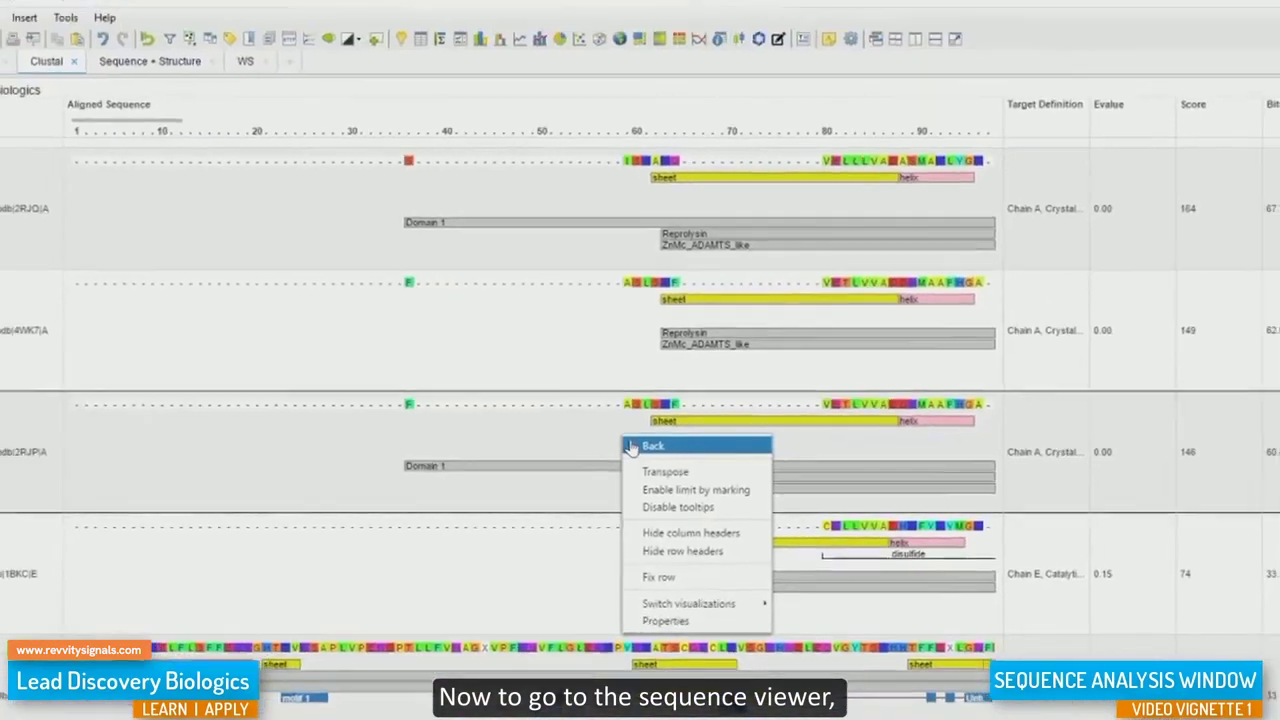
{"action": "left_click", "coordinate": [640, 424]}
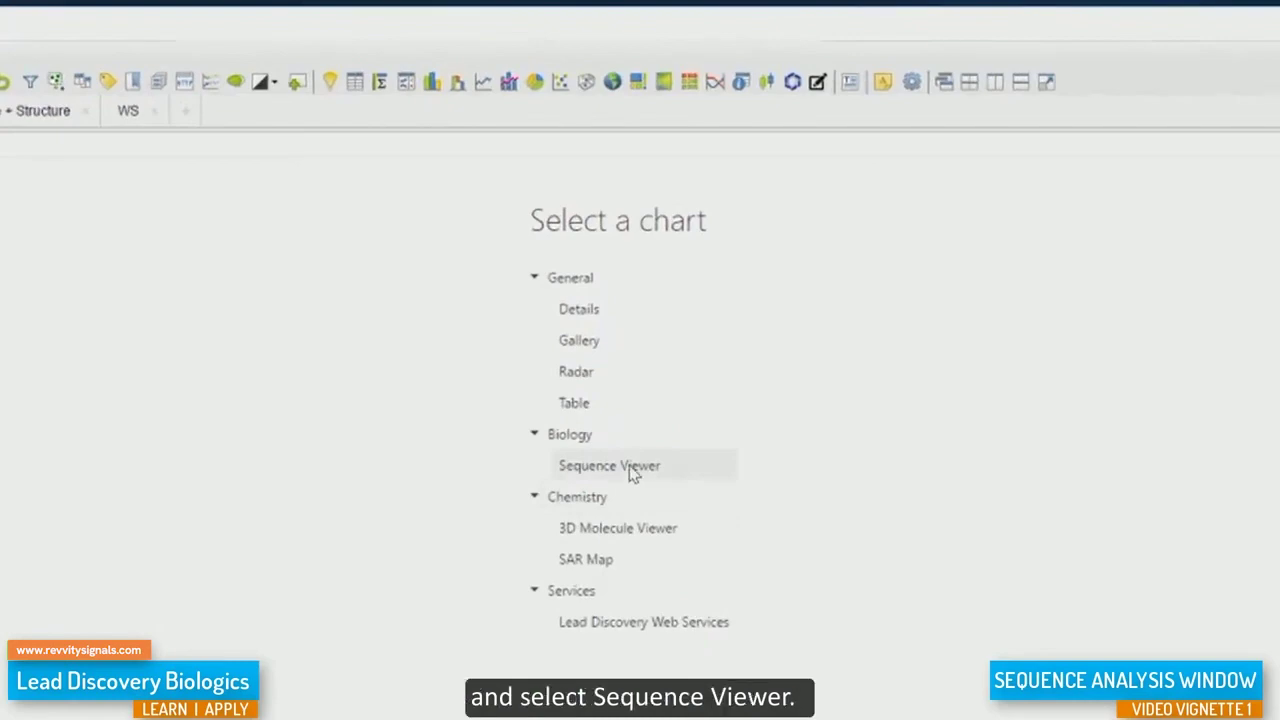
{"action": "left_click", "coordinate": [632, 474]}
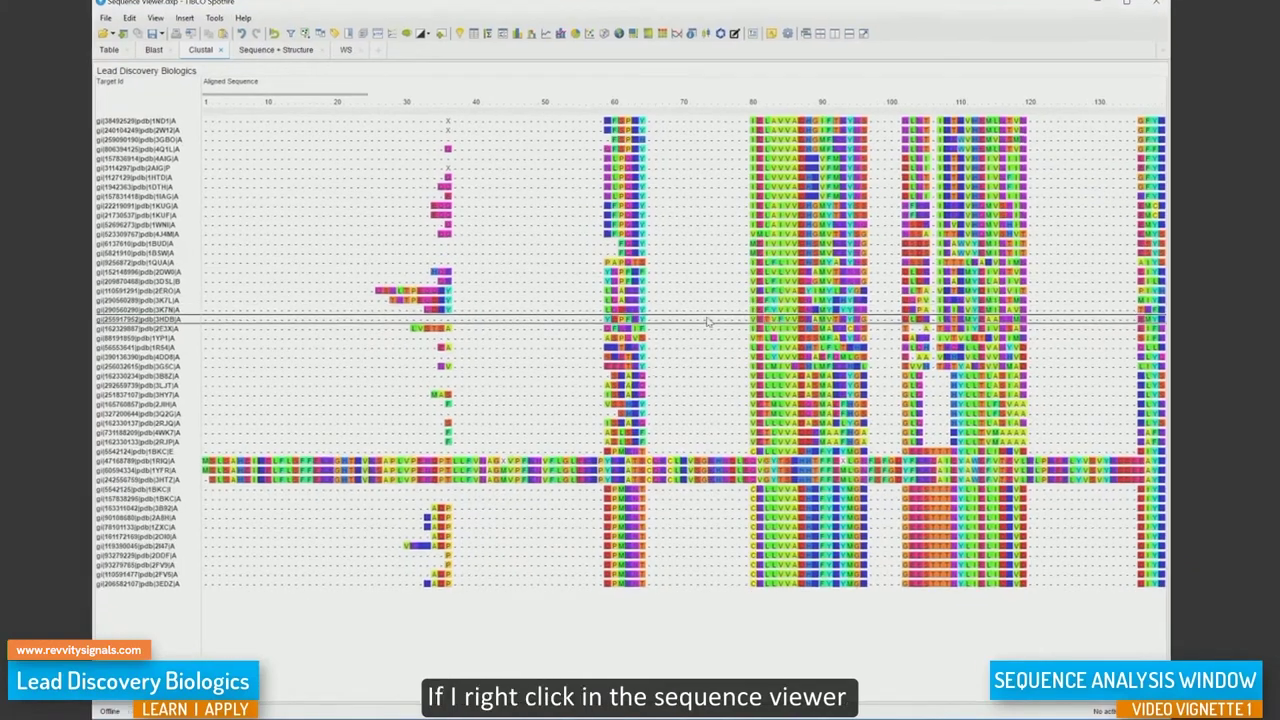
- Set the sequence viewer's header to Annotation and its footer to LOGO
{"action": "right_click", "coordinate": [718, 330]}
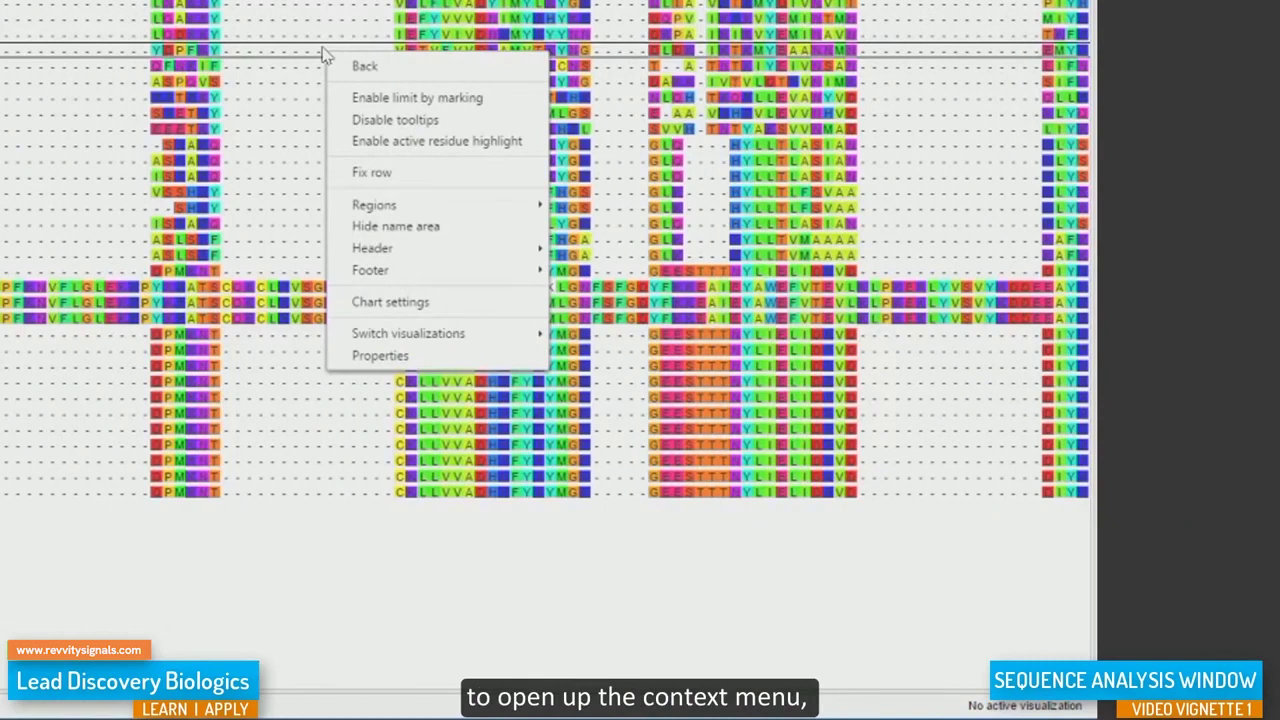
{"action": "mouse_move", "coordinate": [388, 250]}
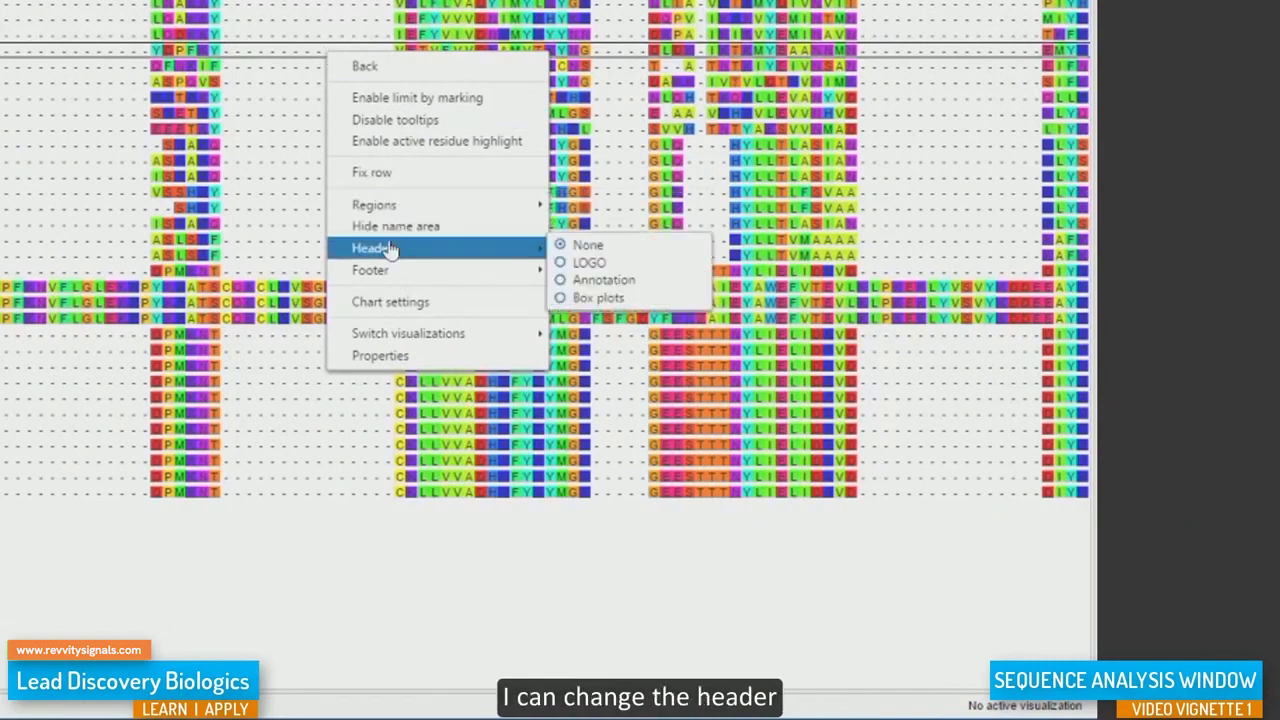
{"action": "left_click", "coordinate": [596, 281]}
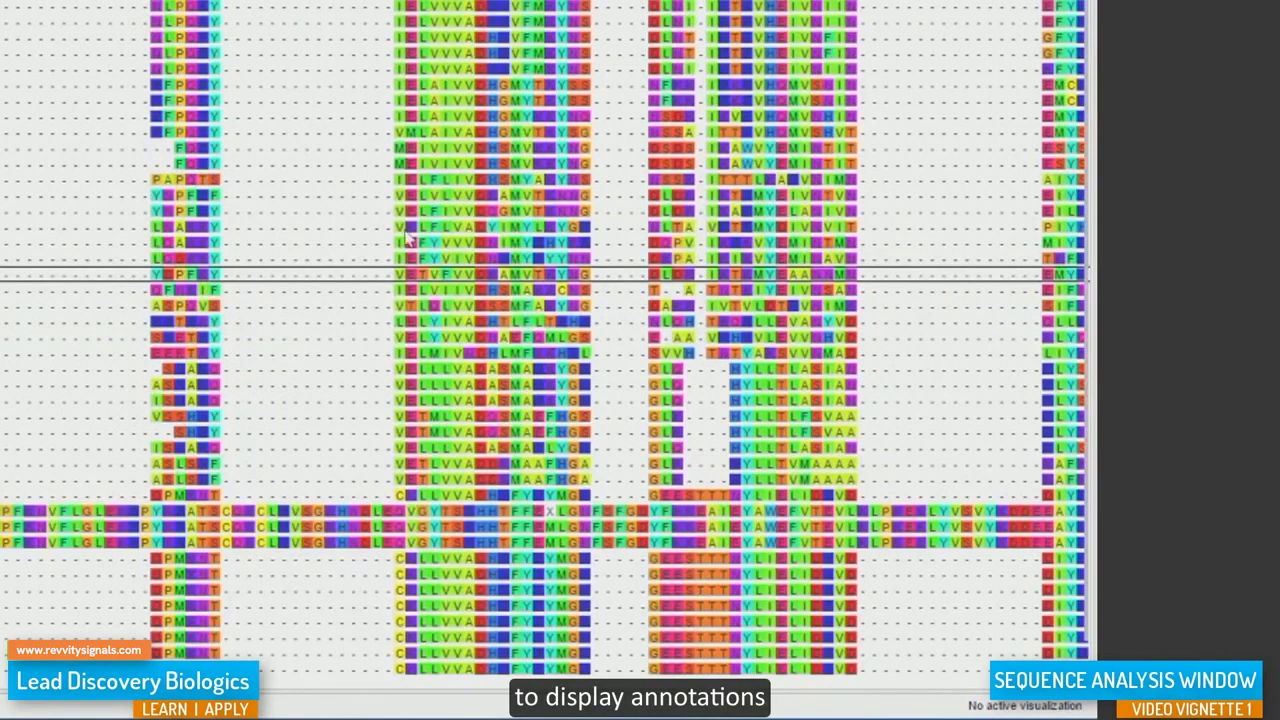
{"action": "right_click", "coordinate": [342, 215]}
{"action": "mouse_move", "coordinate": [420, 432]}
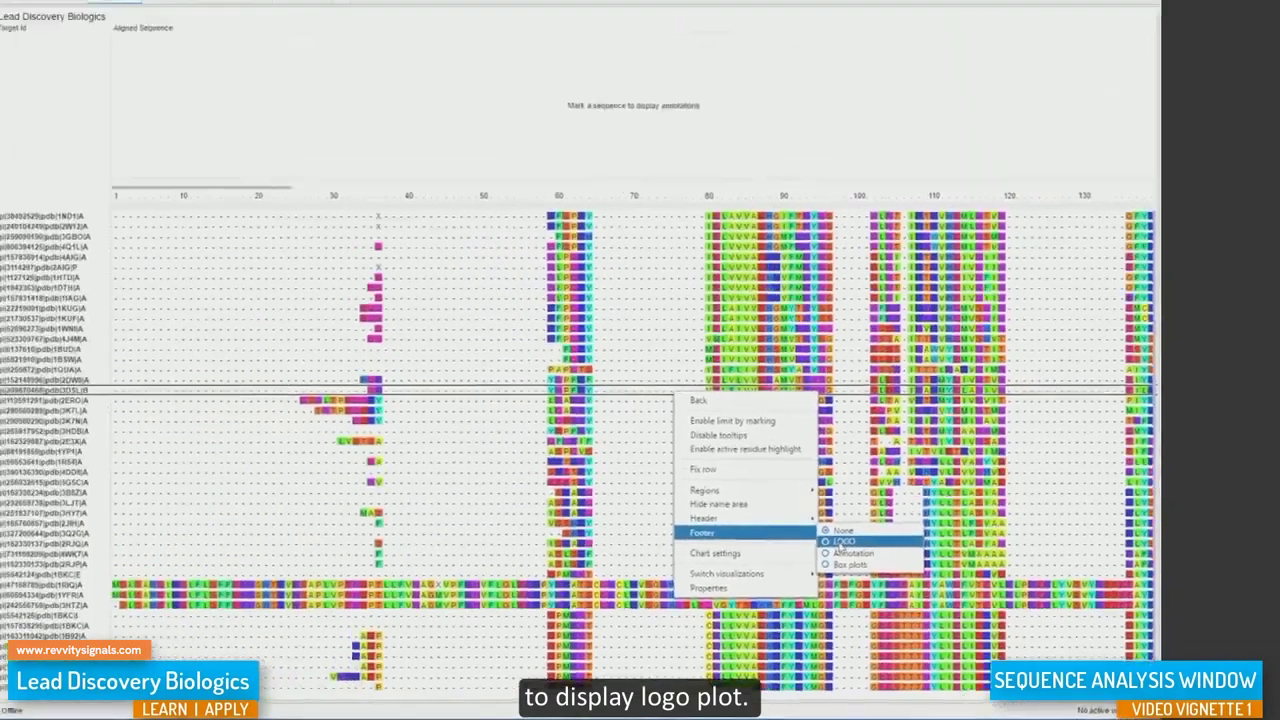
{"action": "left_click", "coordinate": [840, 542]}
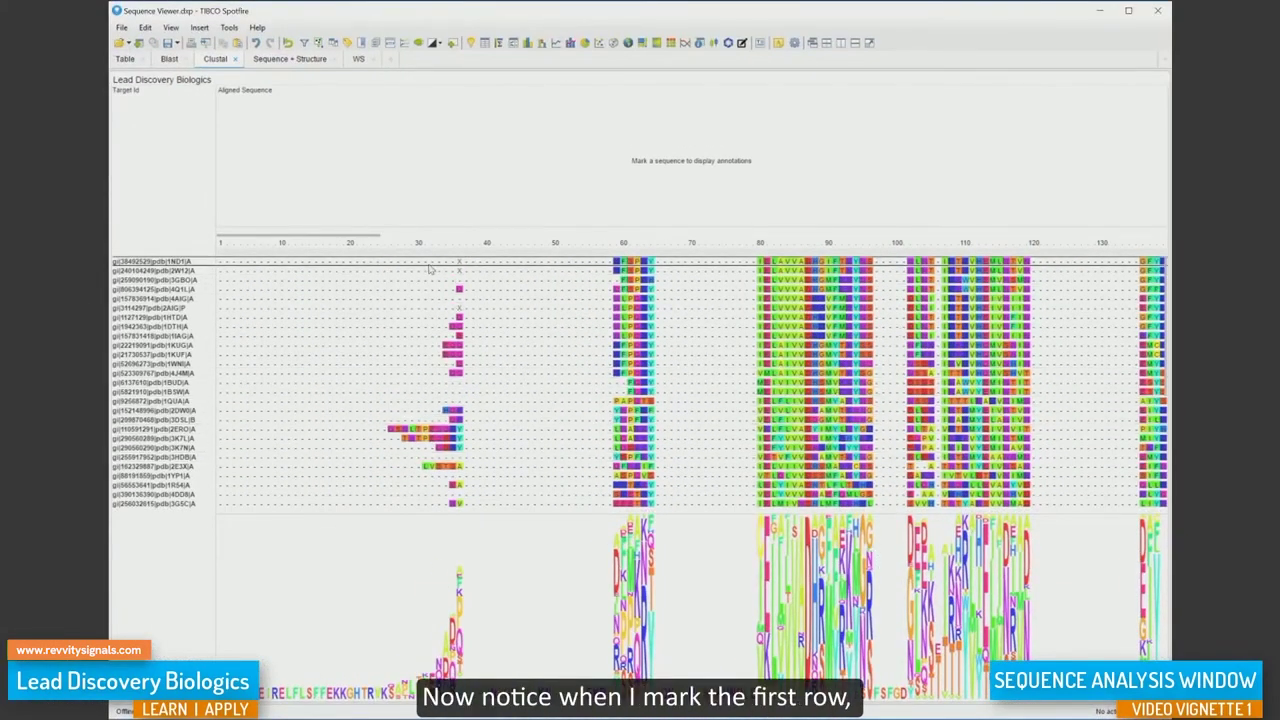
- Mark the first sequence row to display its annotations in the header and emphasise its residues in the logo plot
{"action": "left_click", "coordinate": [430, 264]}
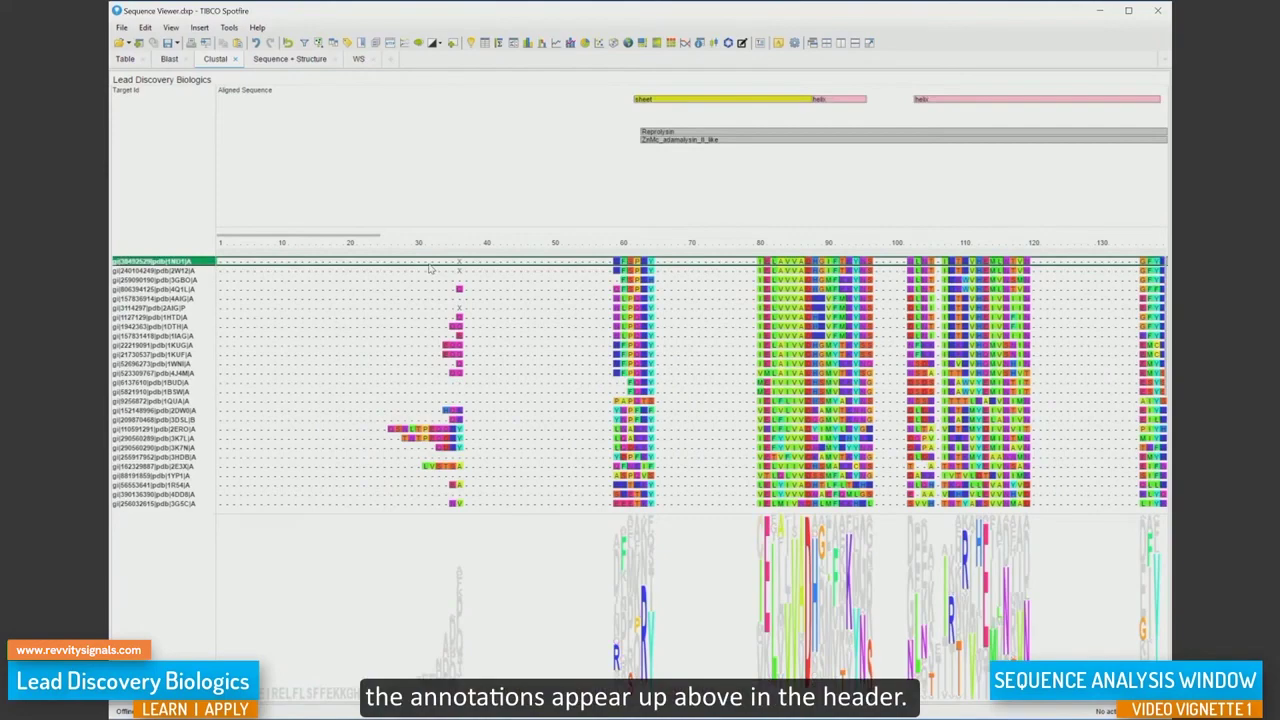
{"action": "mouse_move", "coordinate": [352, 240]}
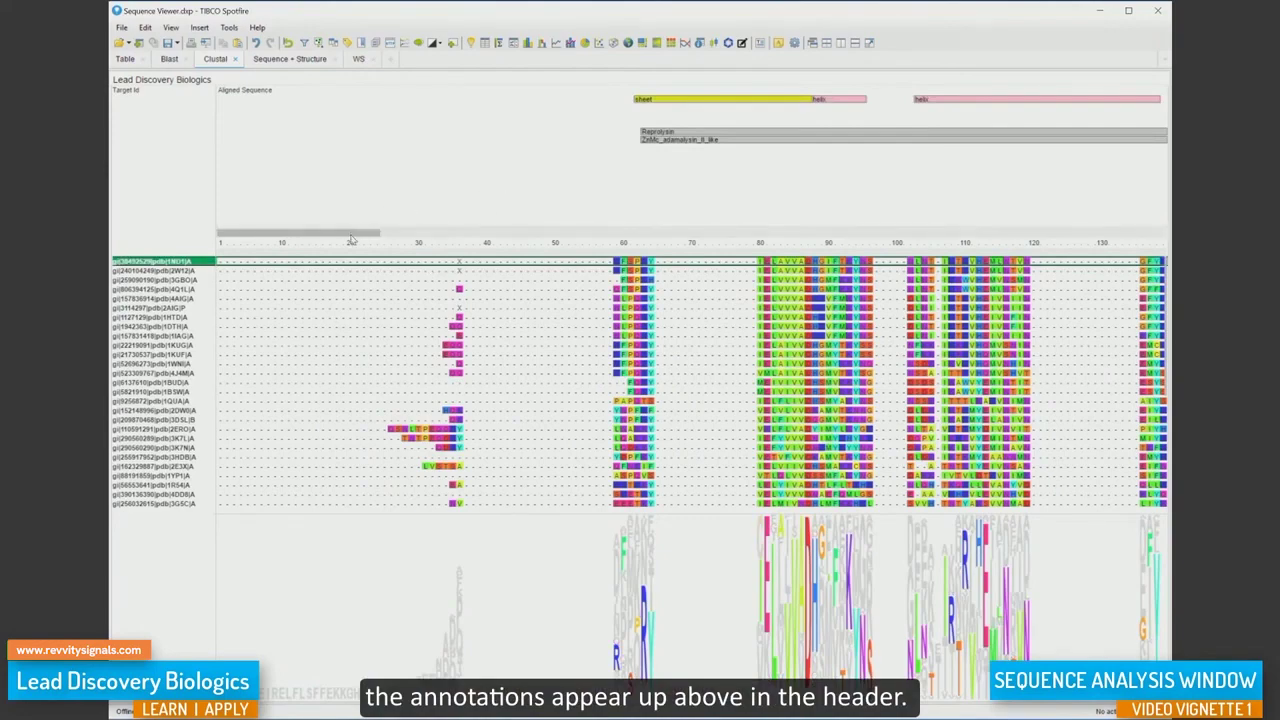
{"action": "left_click_drag", "start_coordinate": [352, 237], "coordinate": [307, 240]}
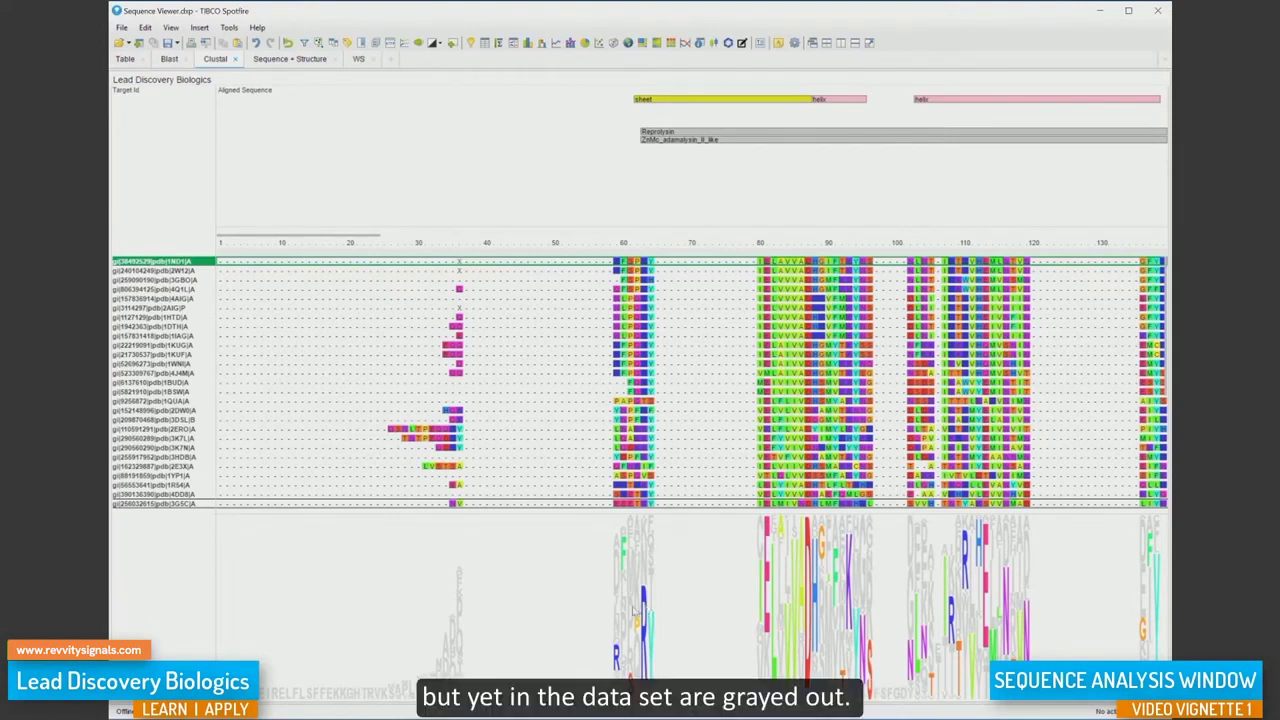
{"action": "left_click", "coordinate": [614, 339], "text": "shift"}
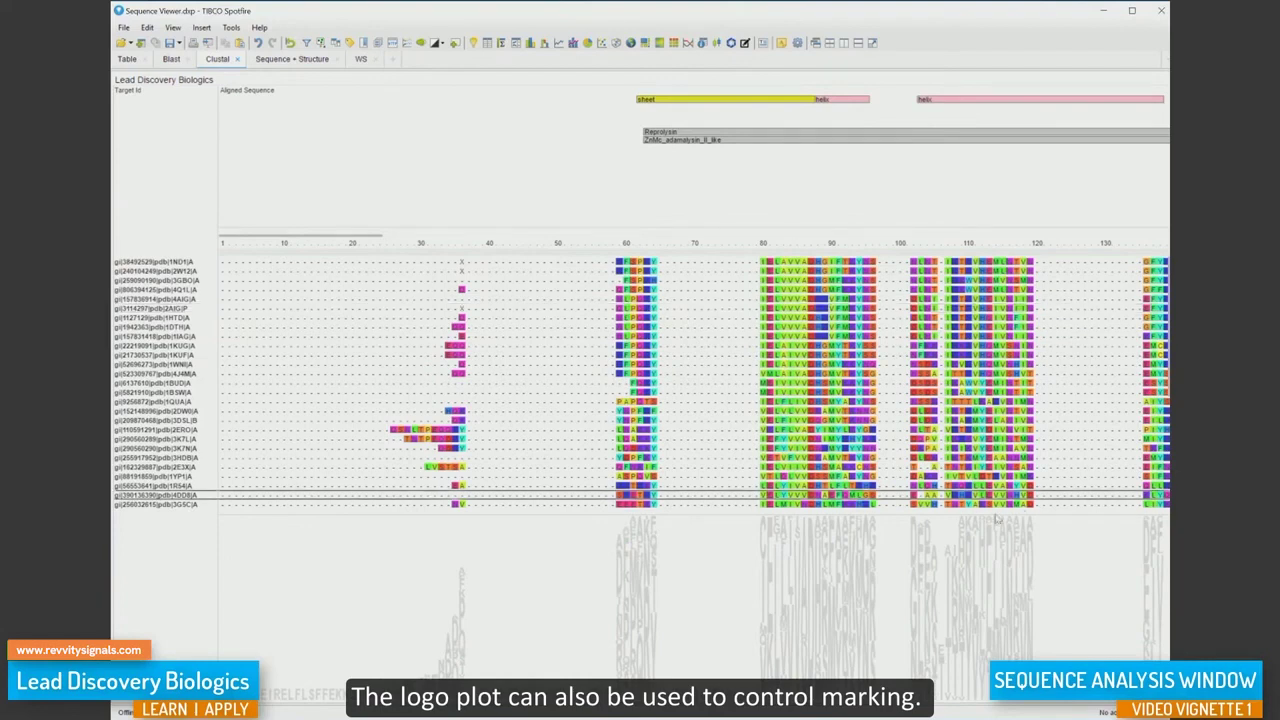
- Mark sequences through the logo plot, first by amino acid E at position 81, and after clearing that, by several amino acids at position 59
{"action": "left_click", "coordinate": [770, 583]}
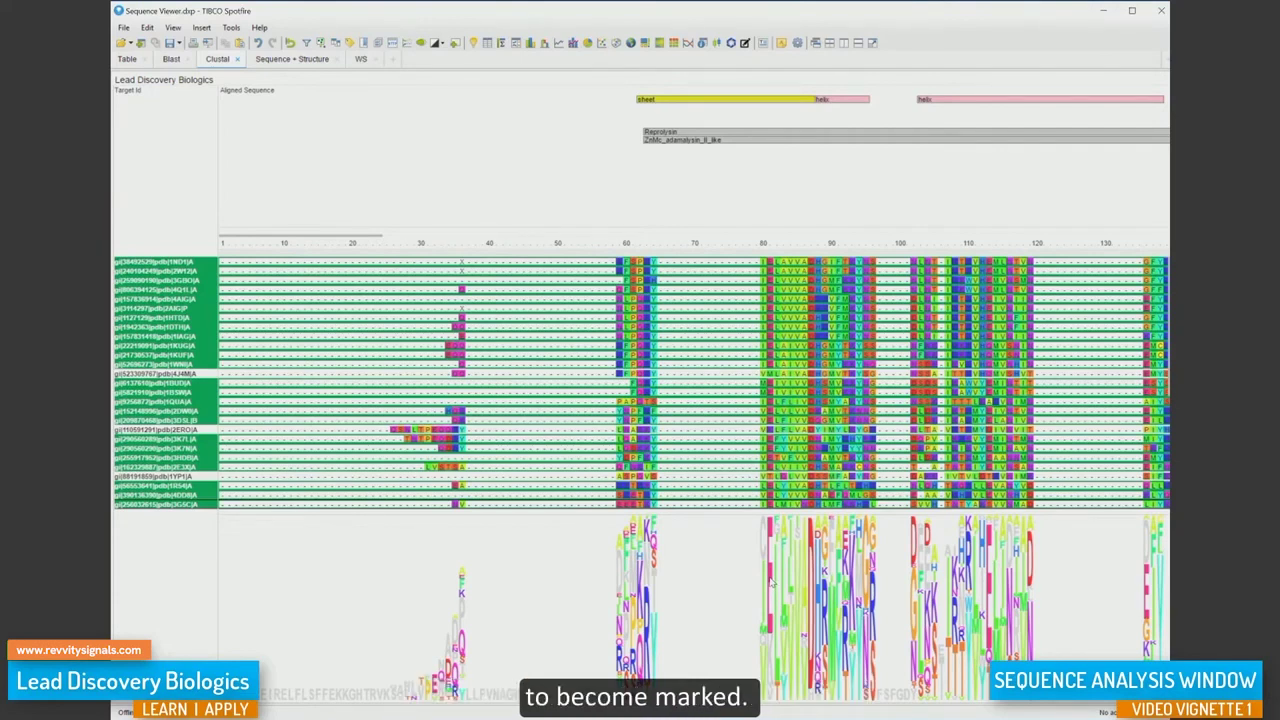
{"action": "left_click", "coordinate": [718, 592]}
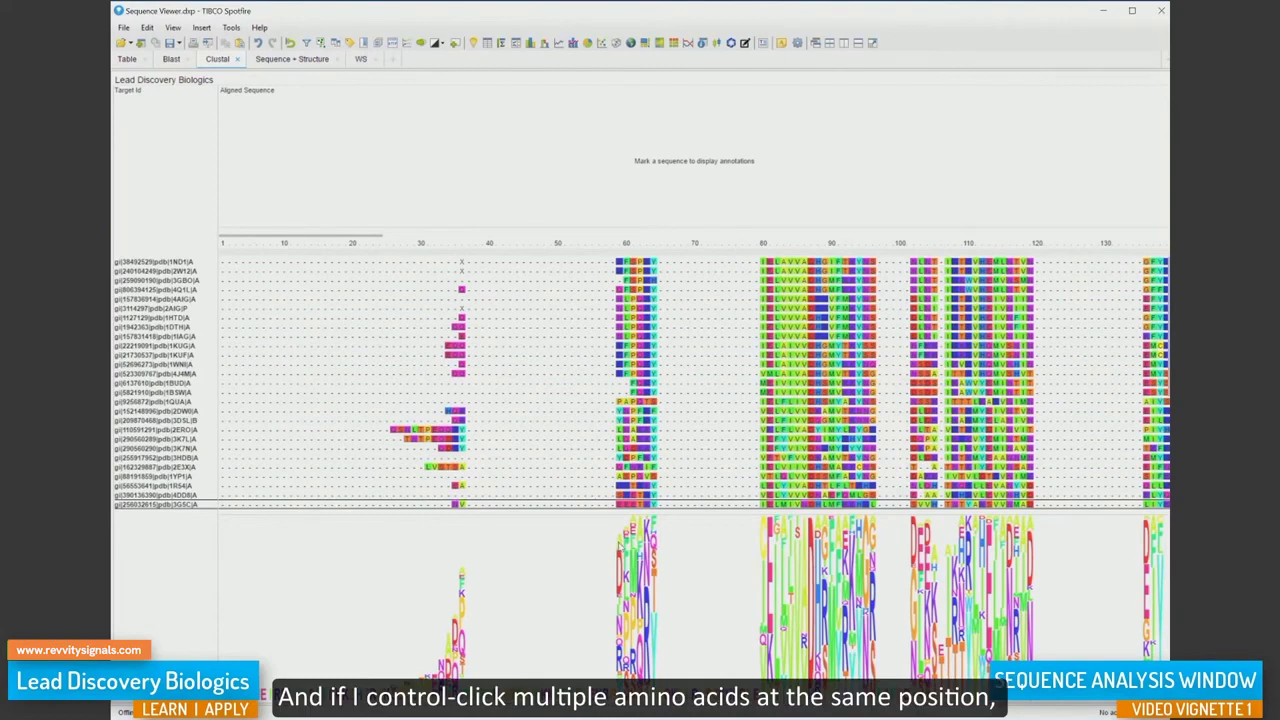
{"action": "left_click", "coordinate": [620, 545]}
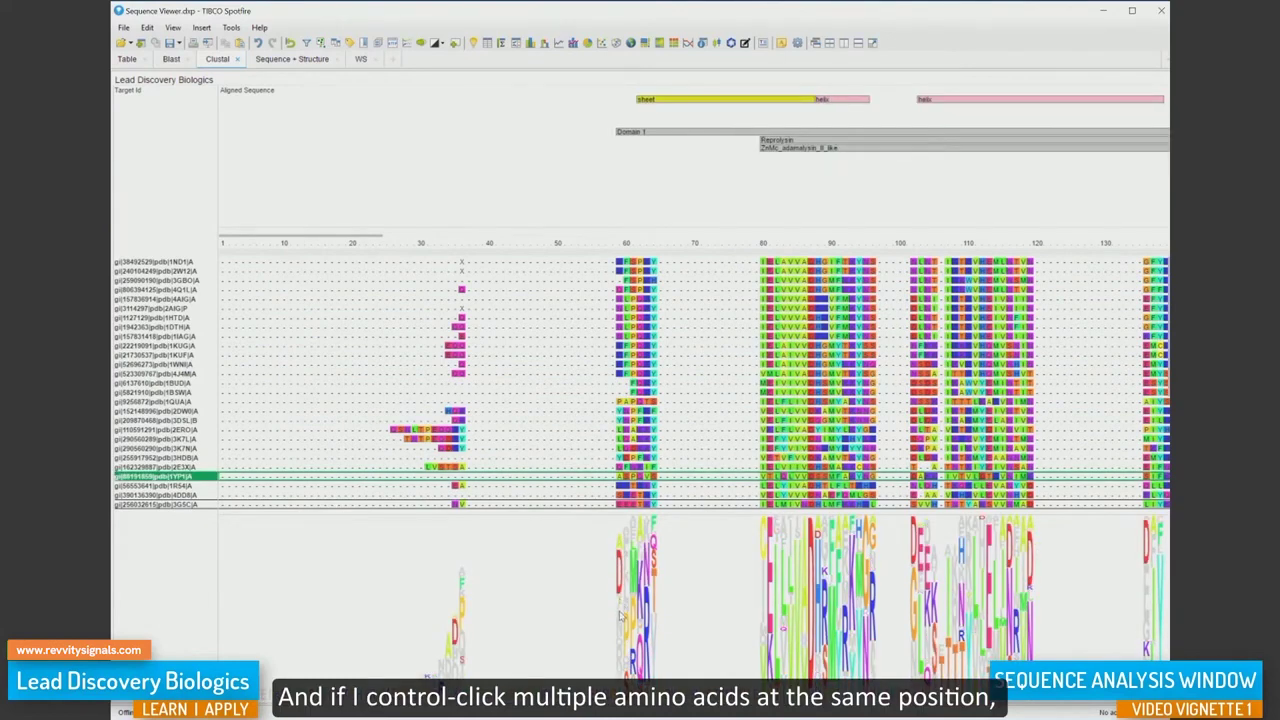
{"action": "left_click", "coordinate": [619, 618], "text": "ctrl"}
{"action": "left_click", "coordinate": [618, 627], "text": "ctrl"}
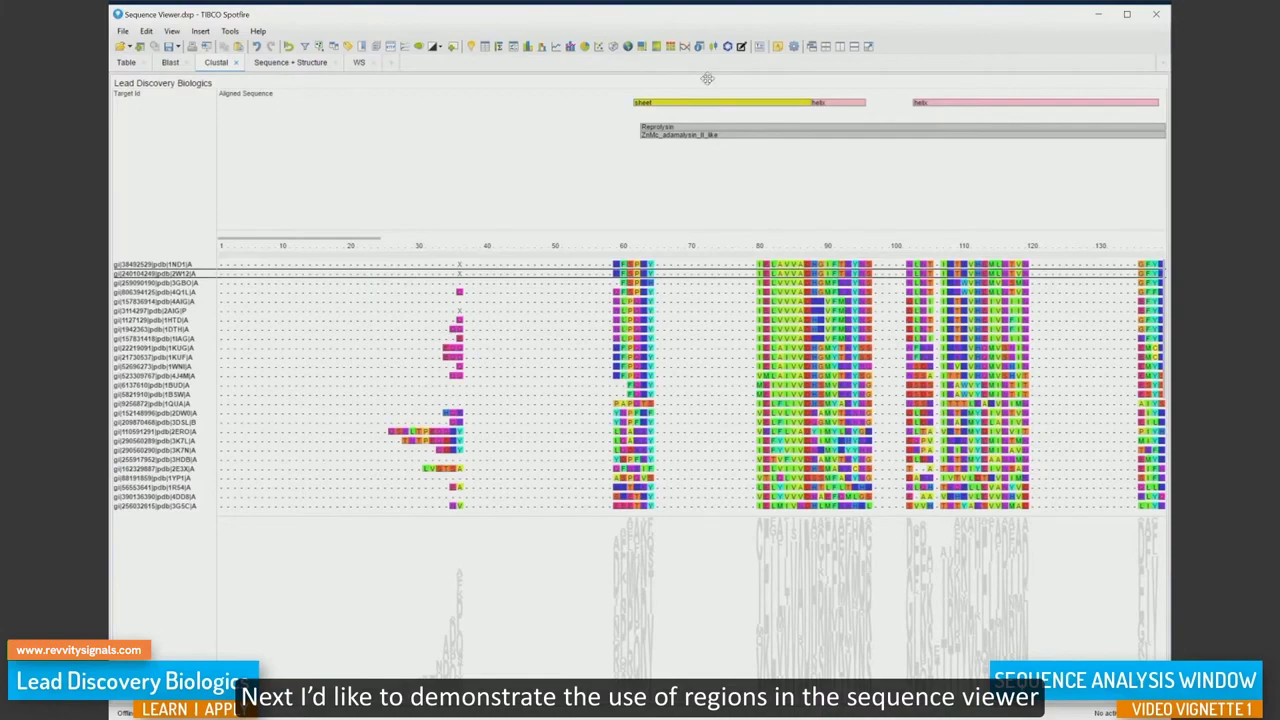
- Add a region from the header's sheet annotation covering positions 62 to 87
{"action": "mouse_move", "coordinate": [715, 104]}
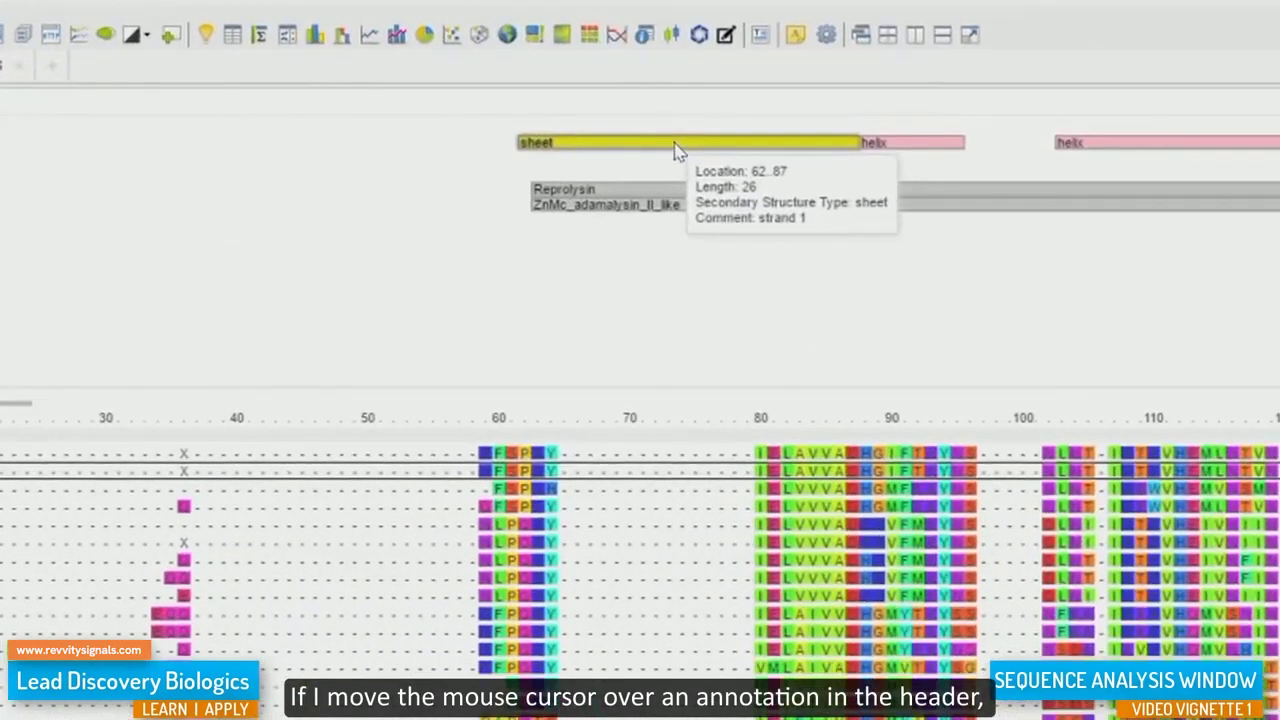
{"action": "right_click", "coordinate": [675, 146]}
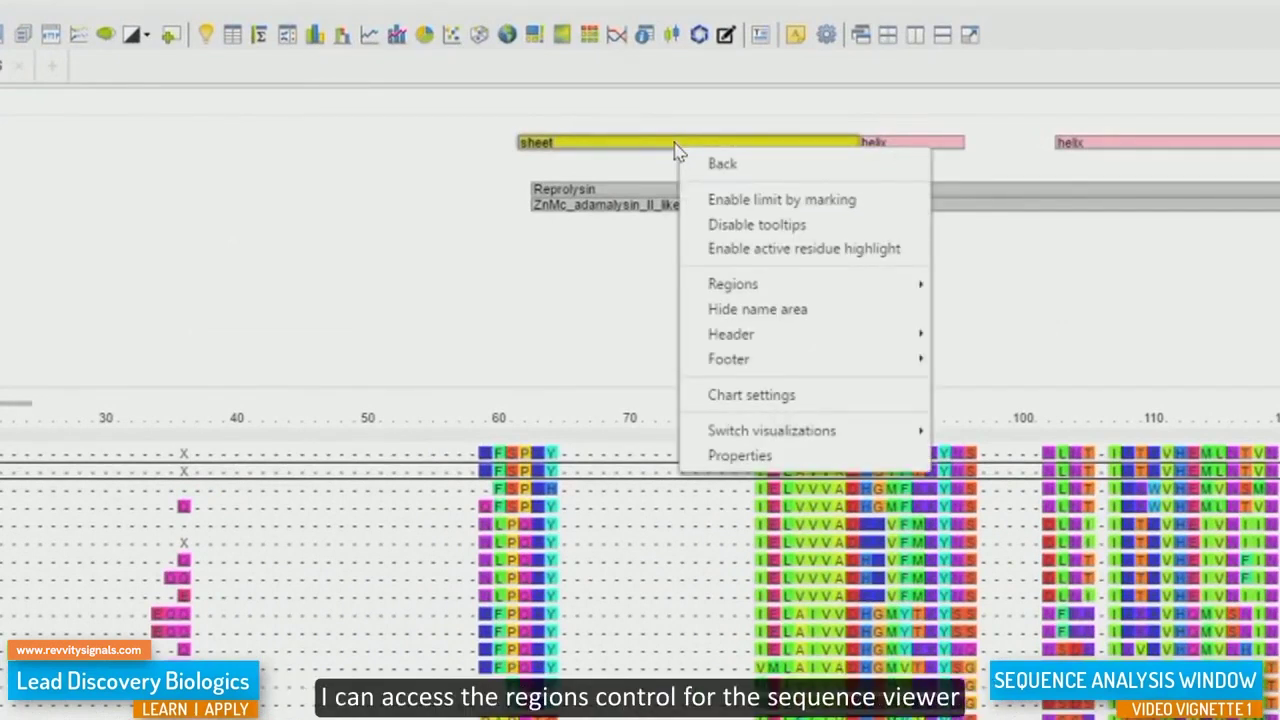
{"action": "mouse_move", "coordinate": [760, 288]}
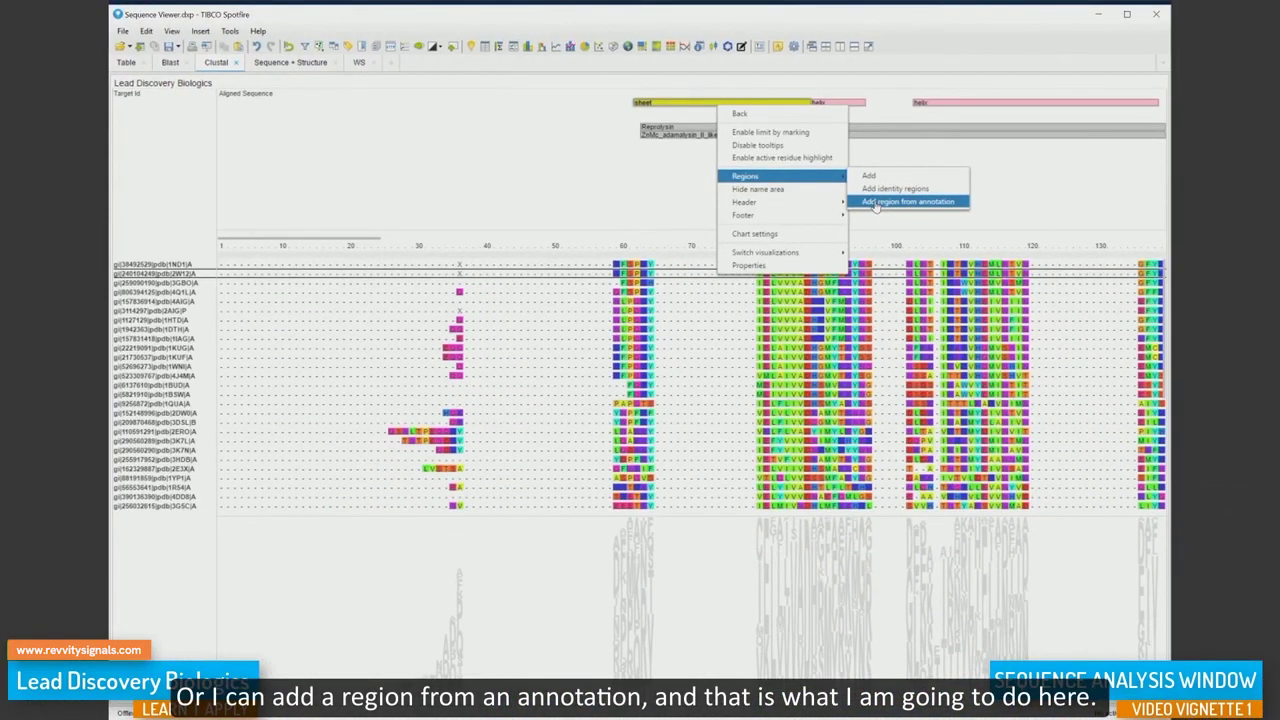
{"action": "left_click", "coordinate": [876, 202]}
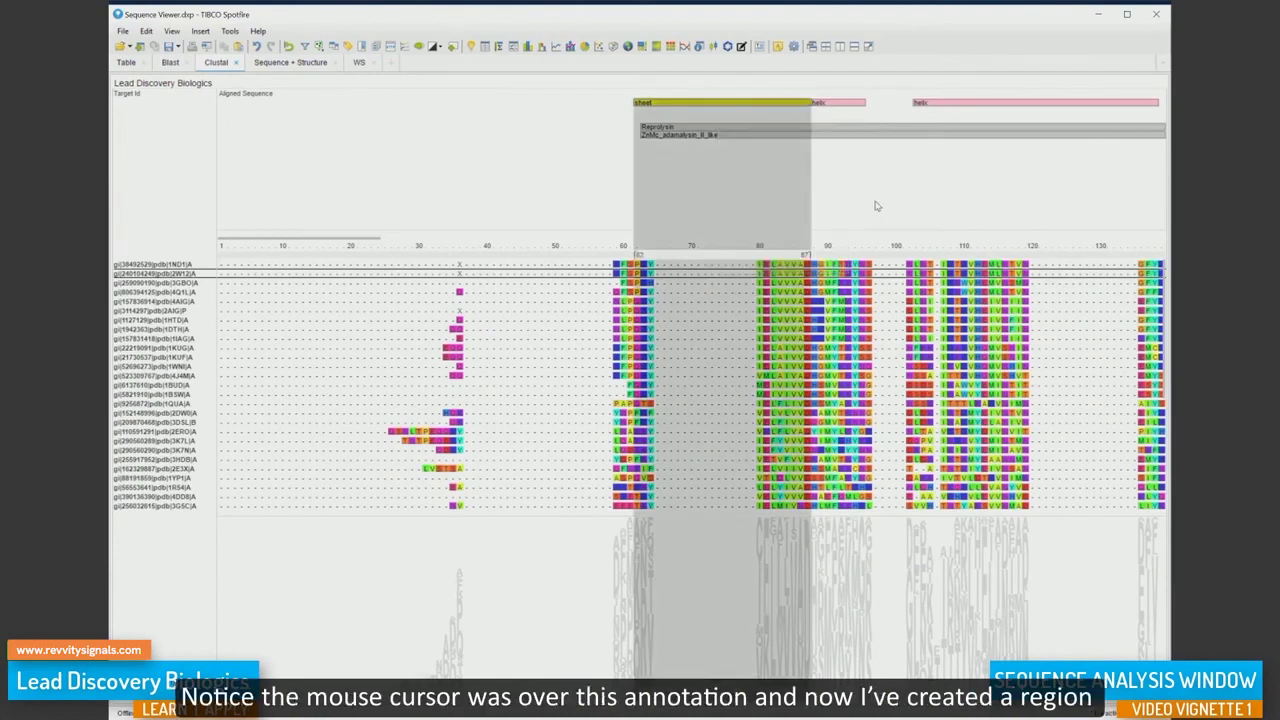
- Collapse the region covering positions 62 to 87 and expand it again
{"action": "mouse_move", "coordinate": [738, 104]}
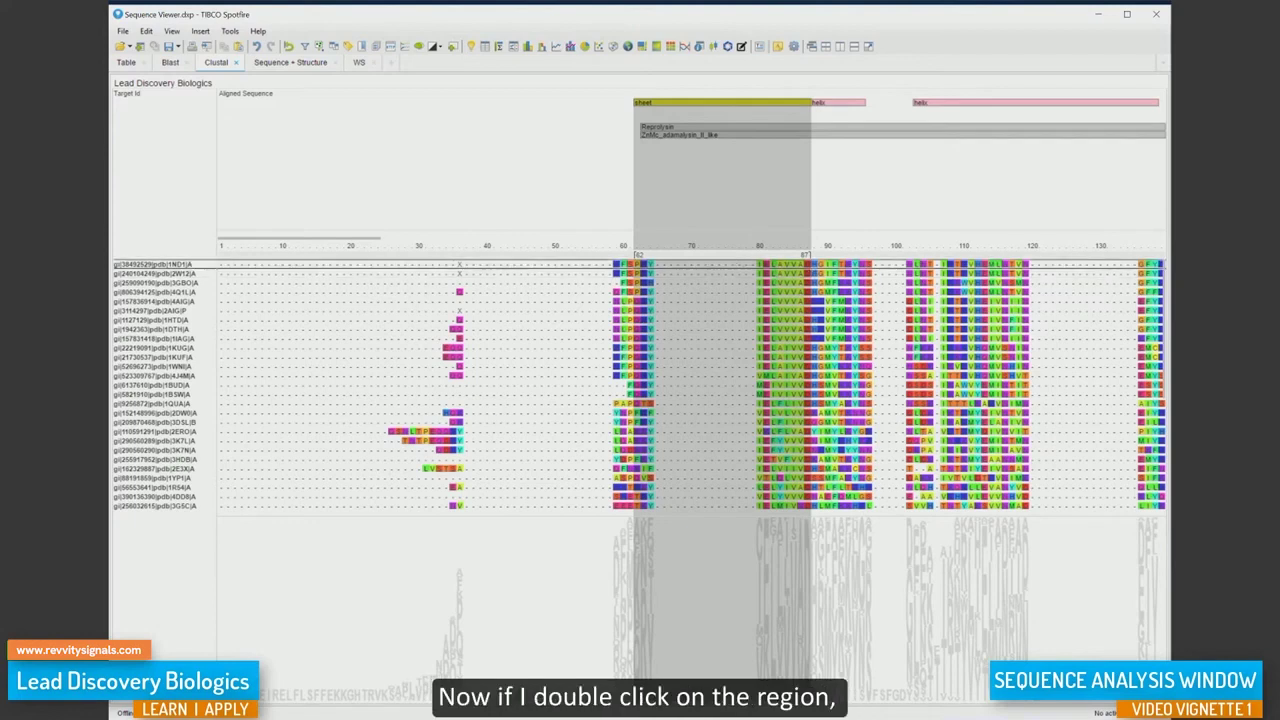
{"action": "double_click", "coordinate": [700, 264]}
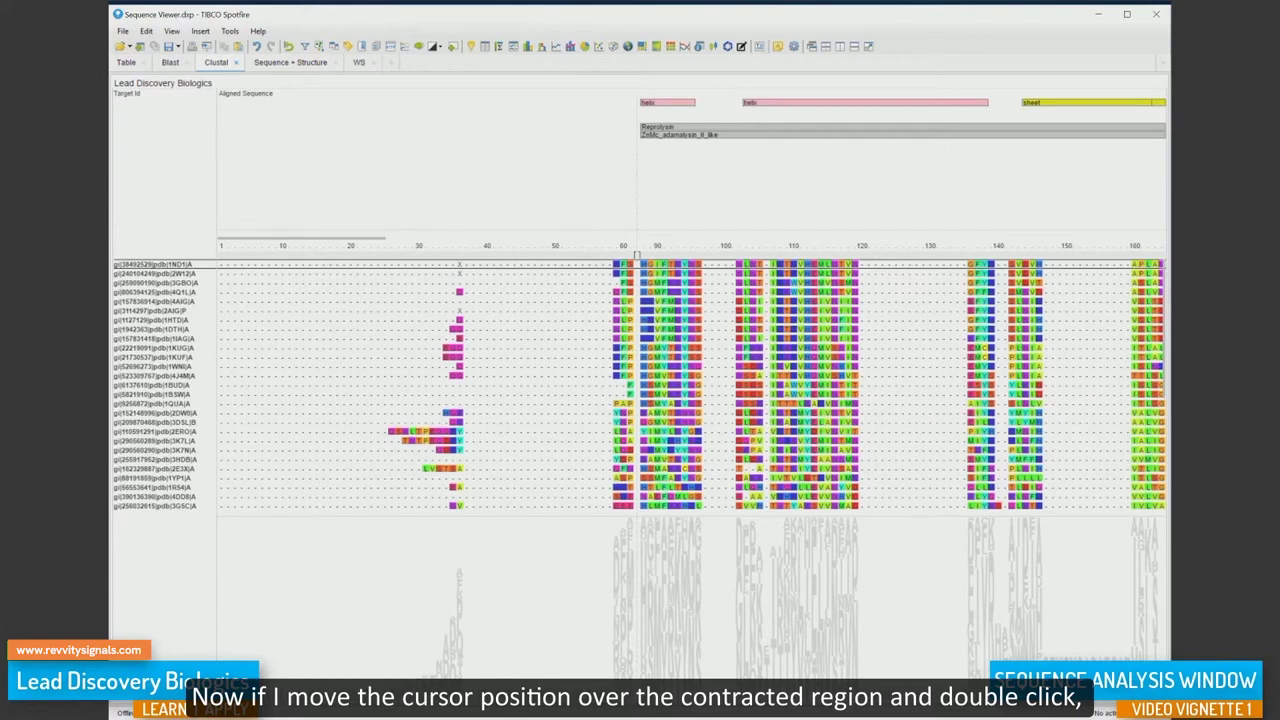
{"action": "double_click", "coordinate": [636, 256]}
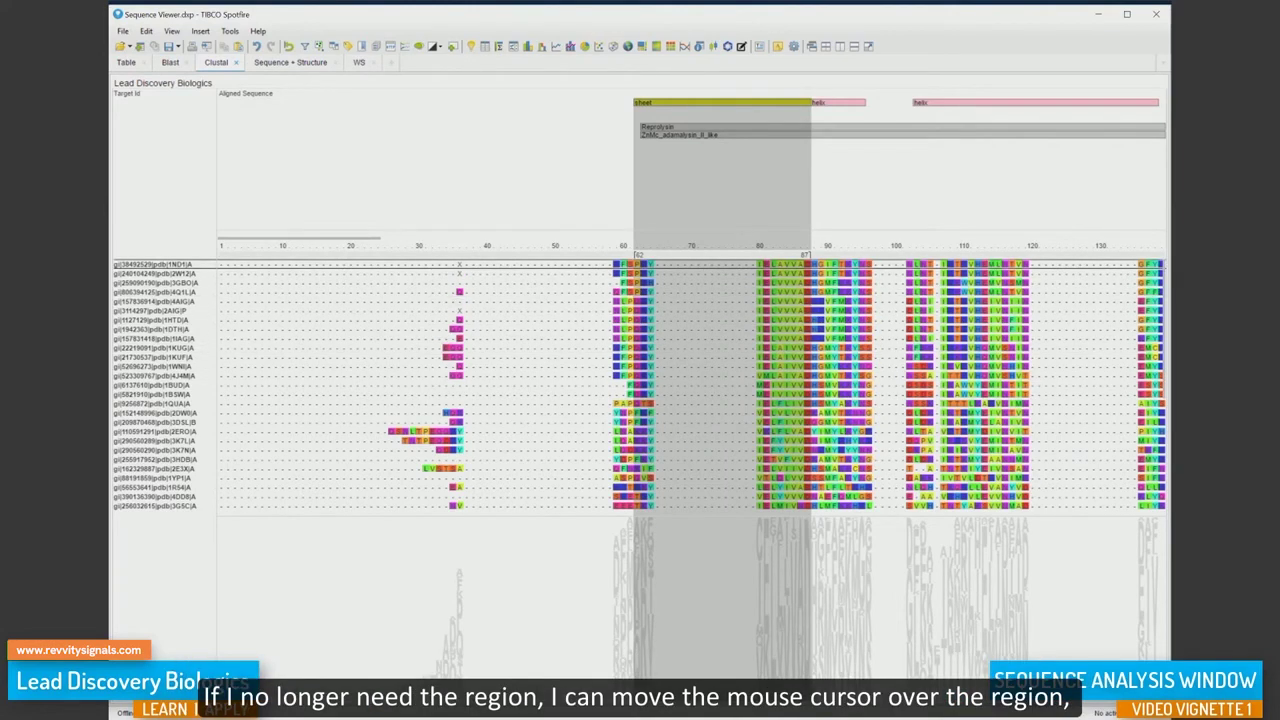
- Remove the region covering positions 62 to 87 from the sequence viewer
{"action": "right_click", "coordinate": [709, 261]}
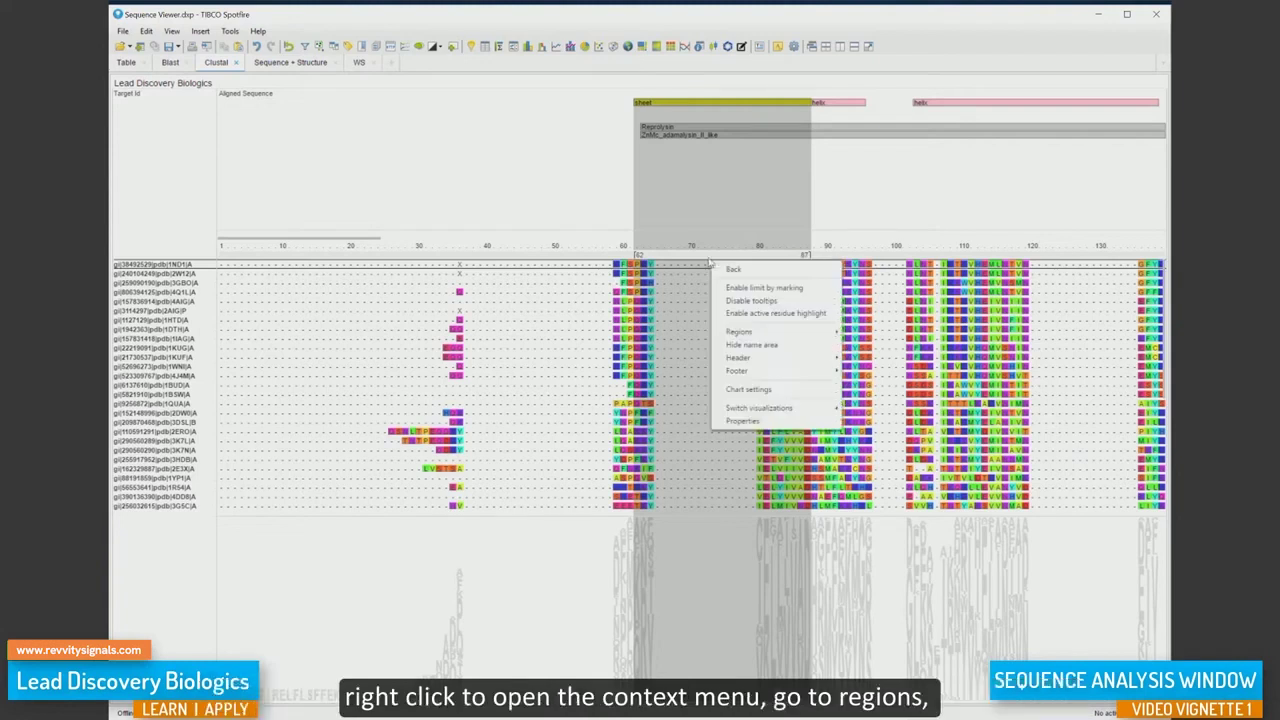
{"action": "mouse_move", "coordinate": [747, 338]}
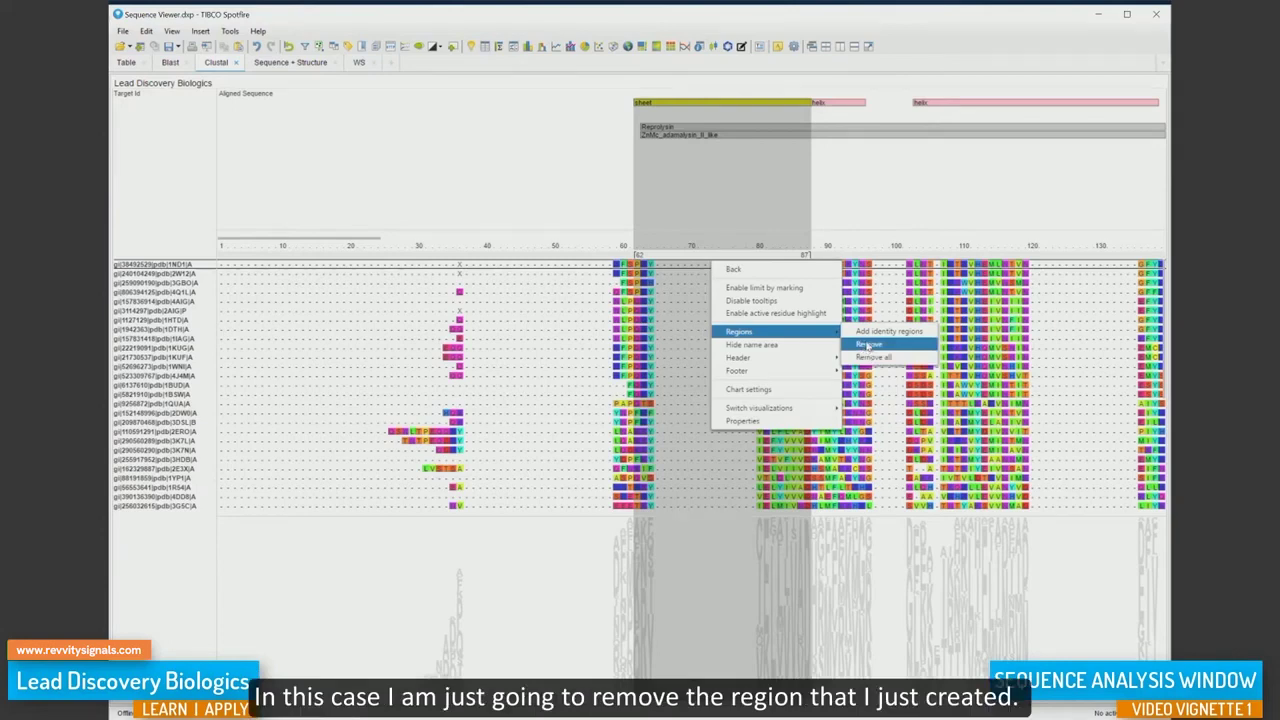
{"action": "left_click", "coordinate": [868, 345]}
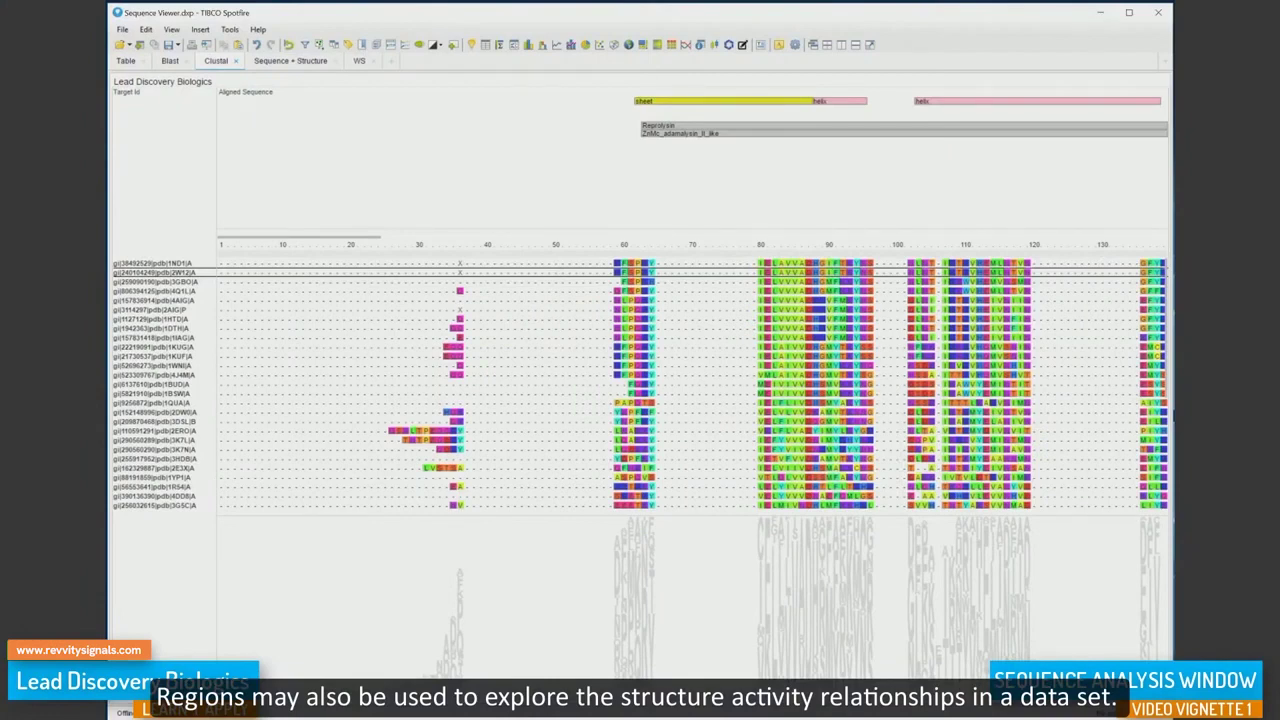
- Set the footer panel's display to Box plots in the chart settings and review the column used for its distributions
{"action": "right_click", "coordinate": [738, 408]}
{"action": "left_click", "coordinate": [778, 553]}
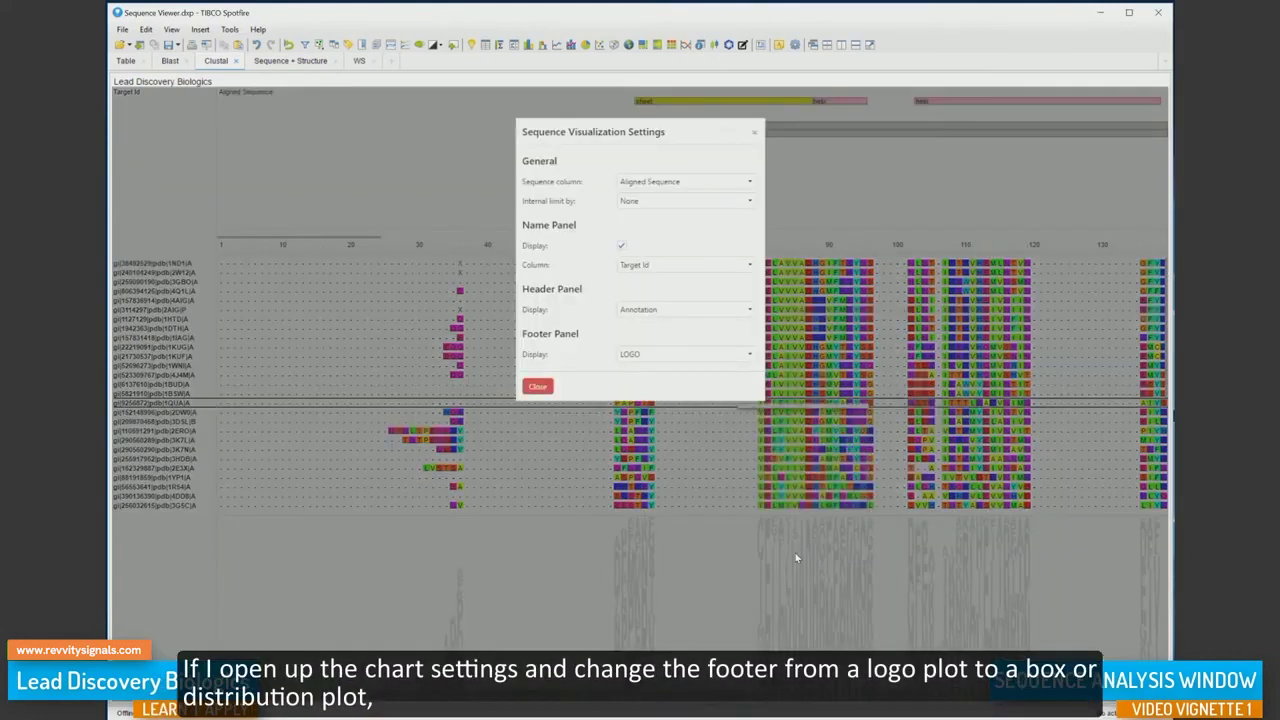
{"action": "left_click", "coordinate": [702, 356]}
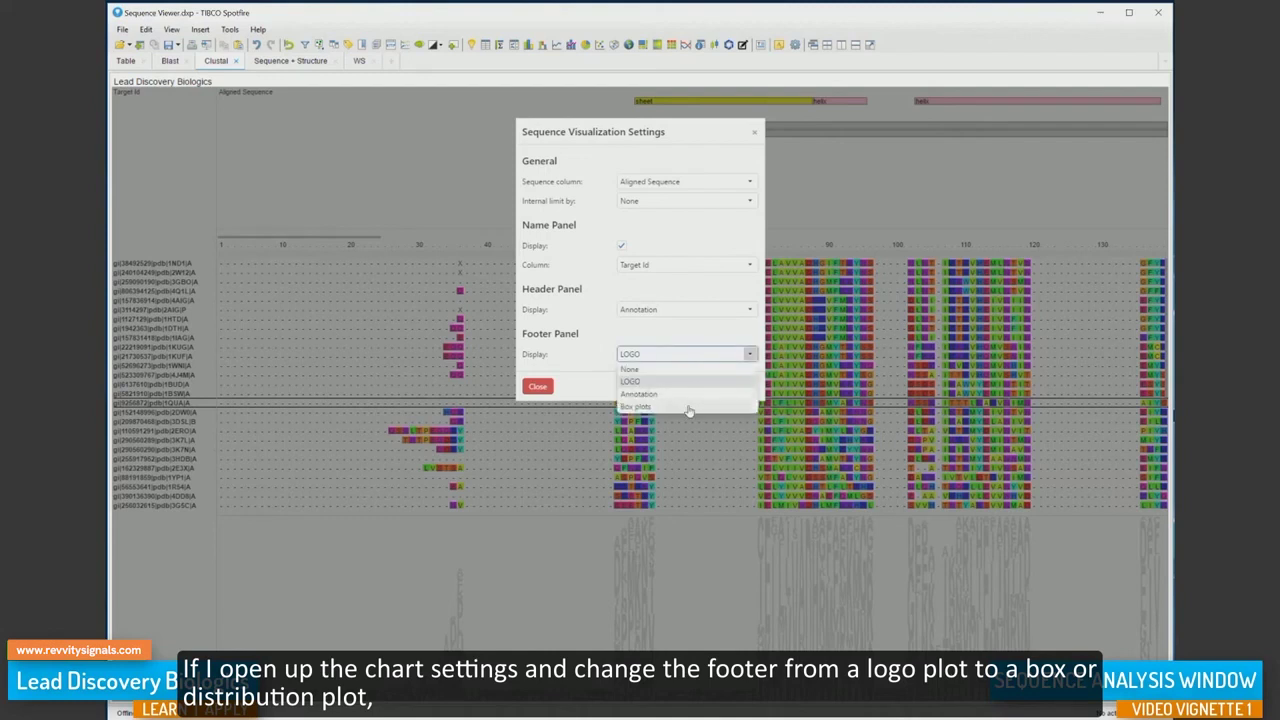
{"action": "left_click", "coordinate": [688, 408]}
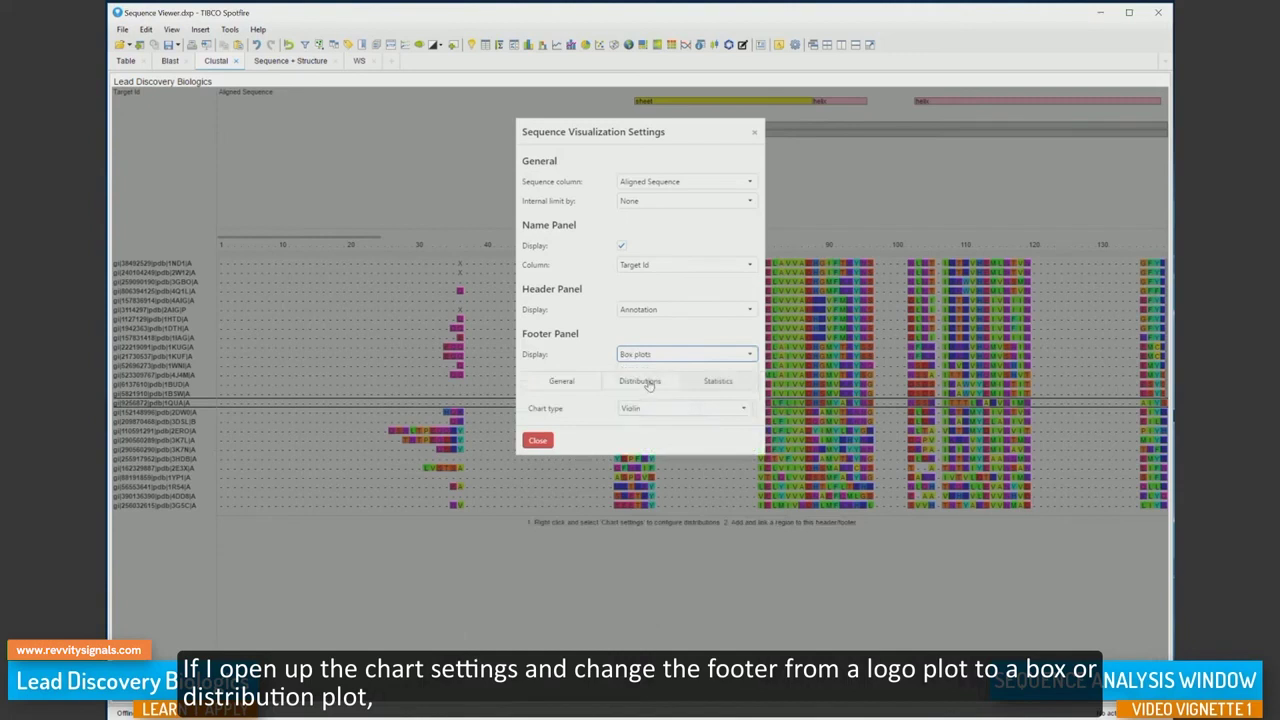
{"action": "left_click", "coordinate": [645, 383]}
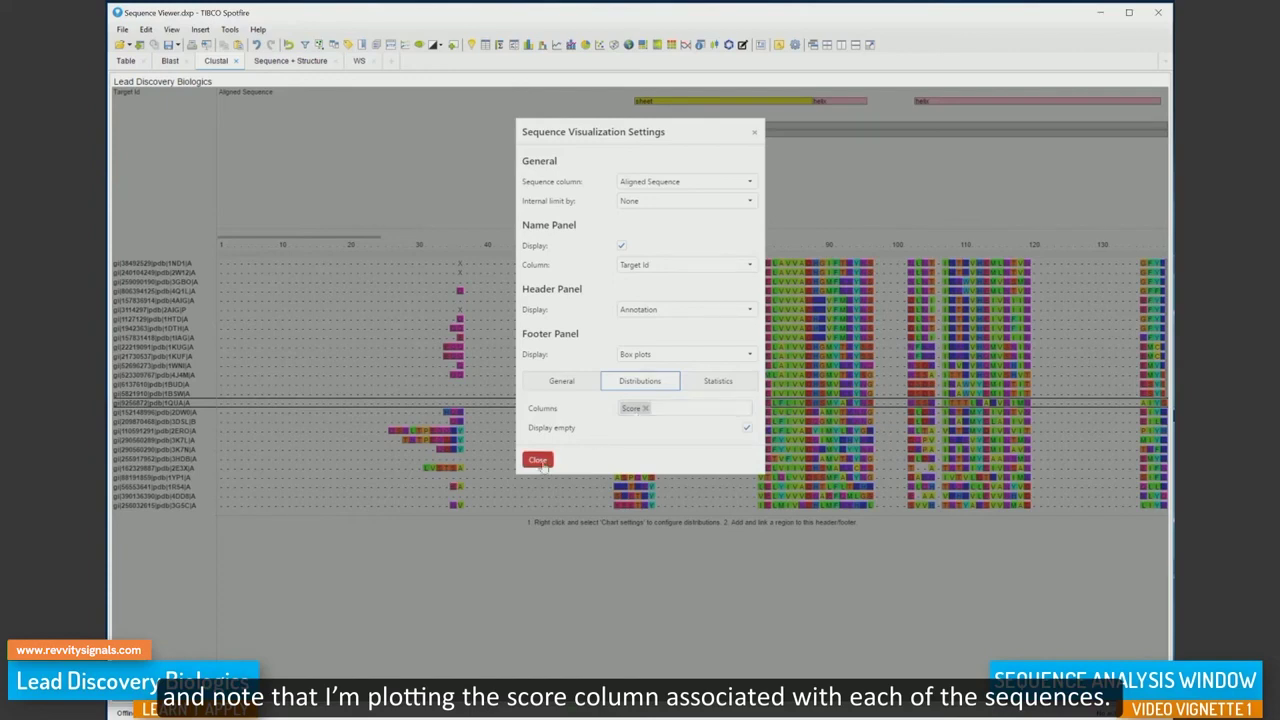
{"action": "left_click", "coordinate": [538, 461]}
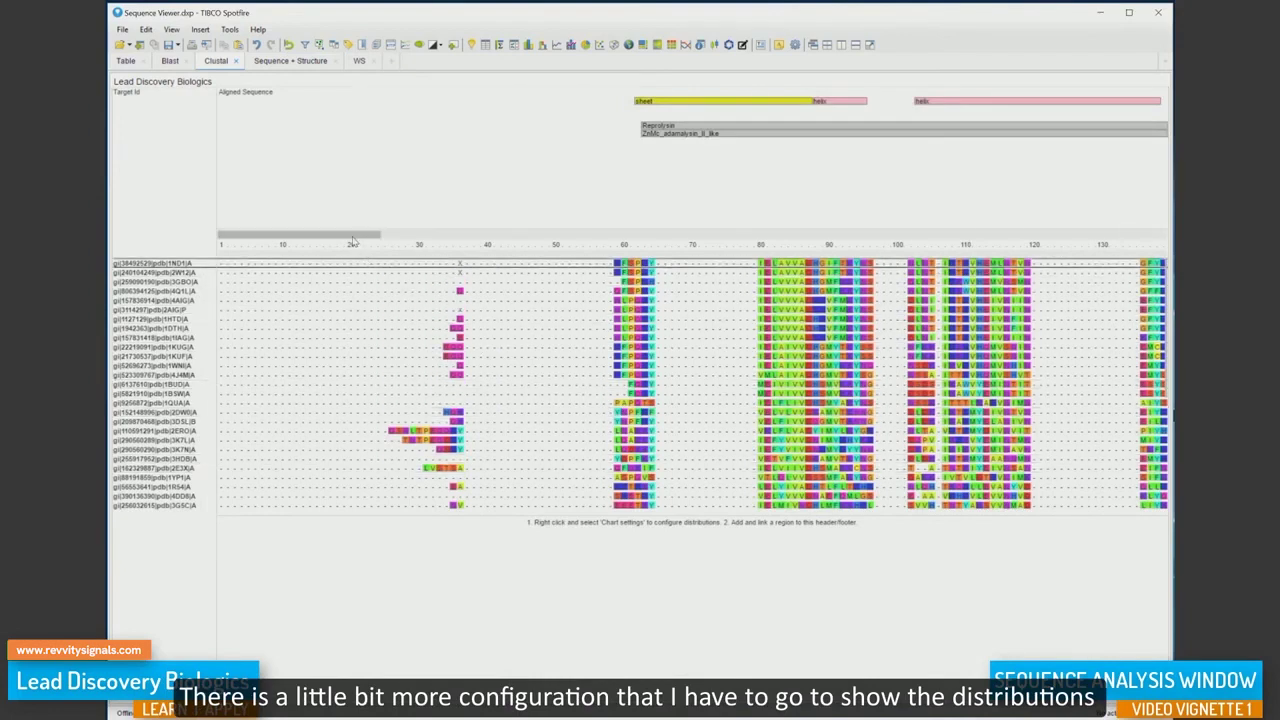
- Add a region at position 250 of the aligned sequences
{"action": "left_click_drag", "start_coordinate": [352, 241], "coordinate": [587, 228]}
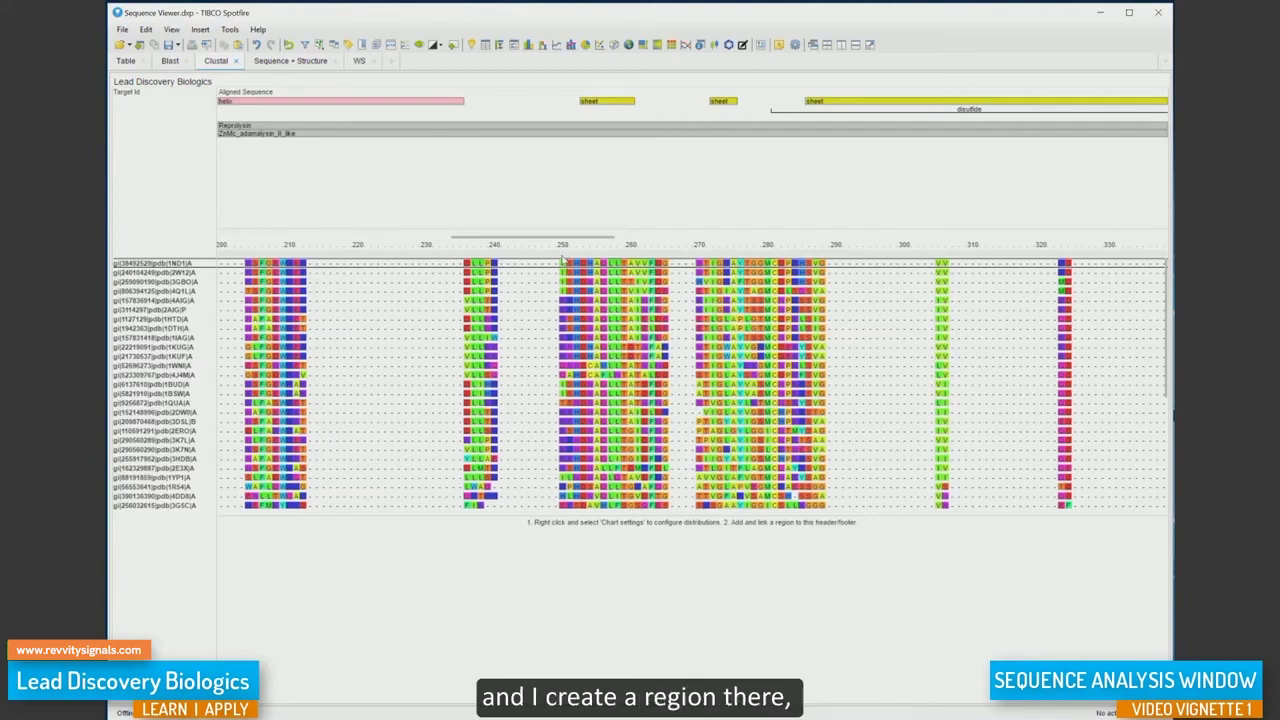
{"action": "right_click", "coordinate": [562, 261]}
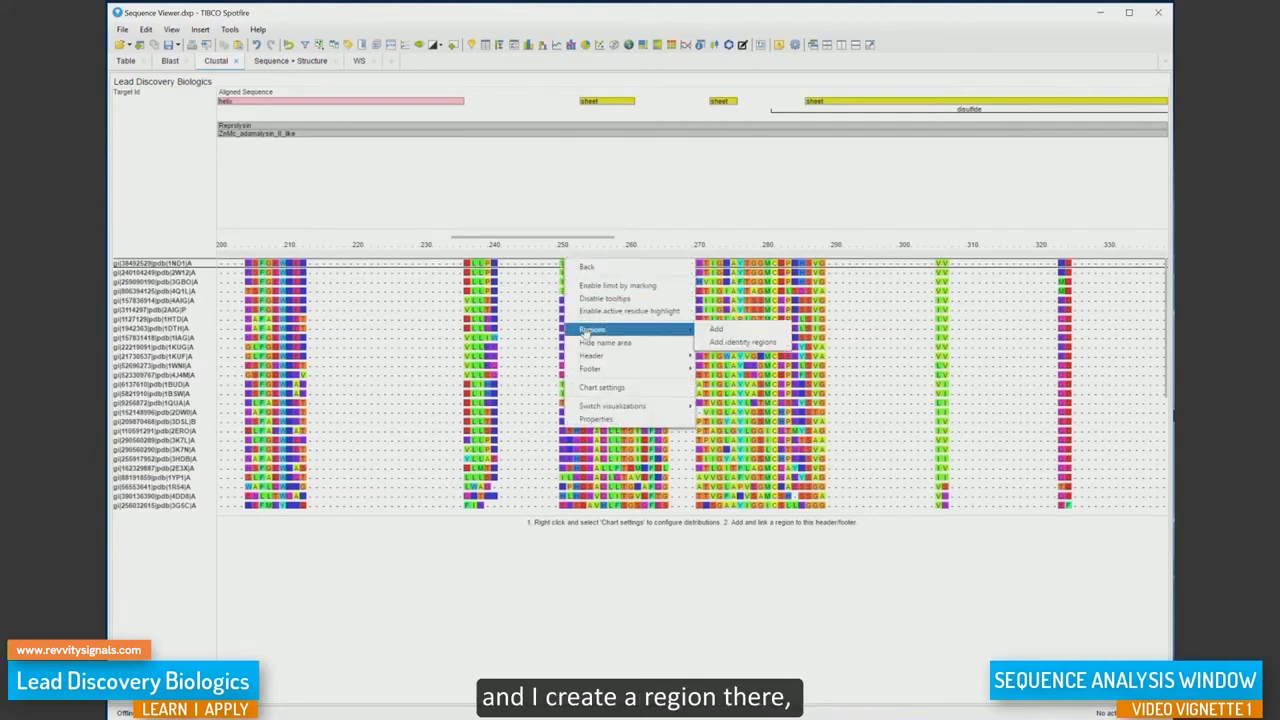
{"action": "left_click", "coordinate": [716, 333]}
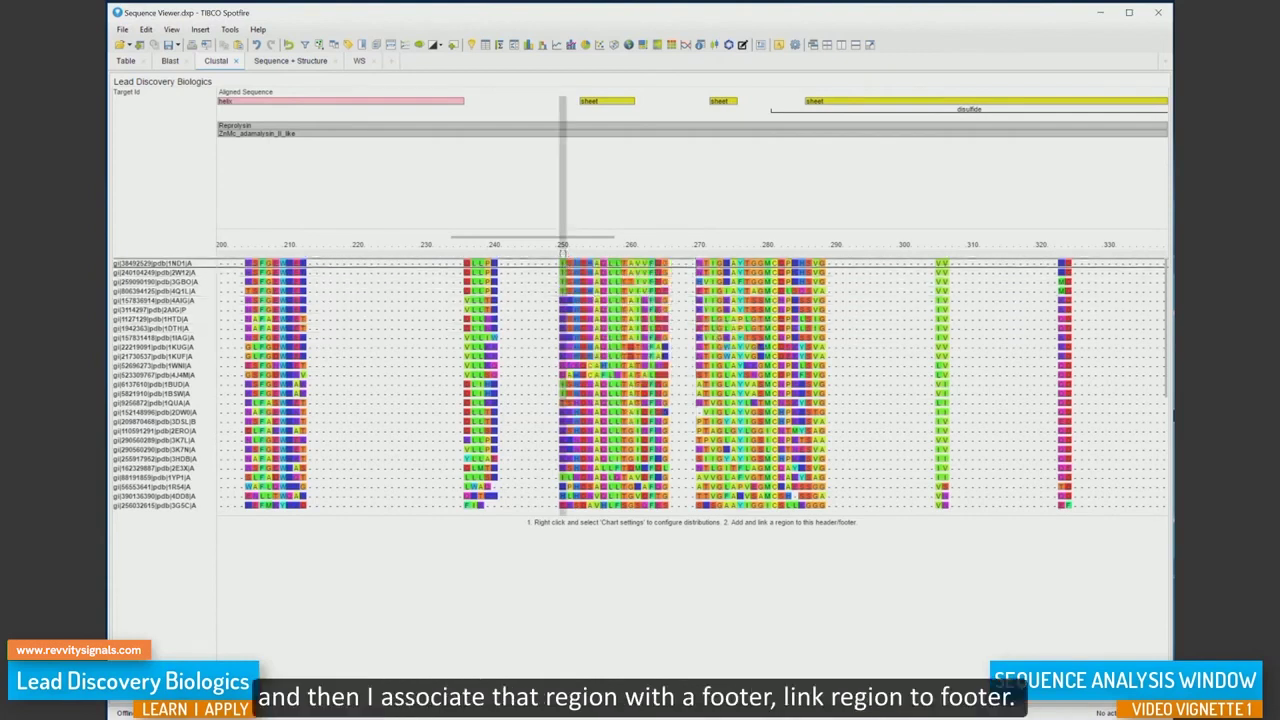
- Link the region at position 250 to the footer and enlarge the footer panel to about twice its height
{"action": "right_click", "coordinate": [562, 252]}
{"action": "mouse_move", "coordinate": [652, 328]}
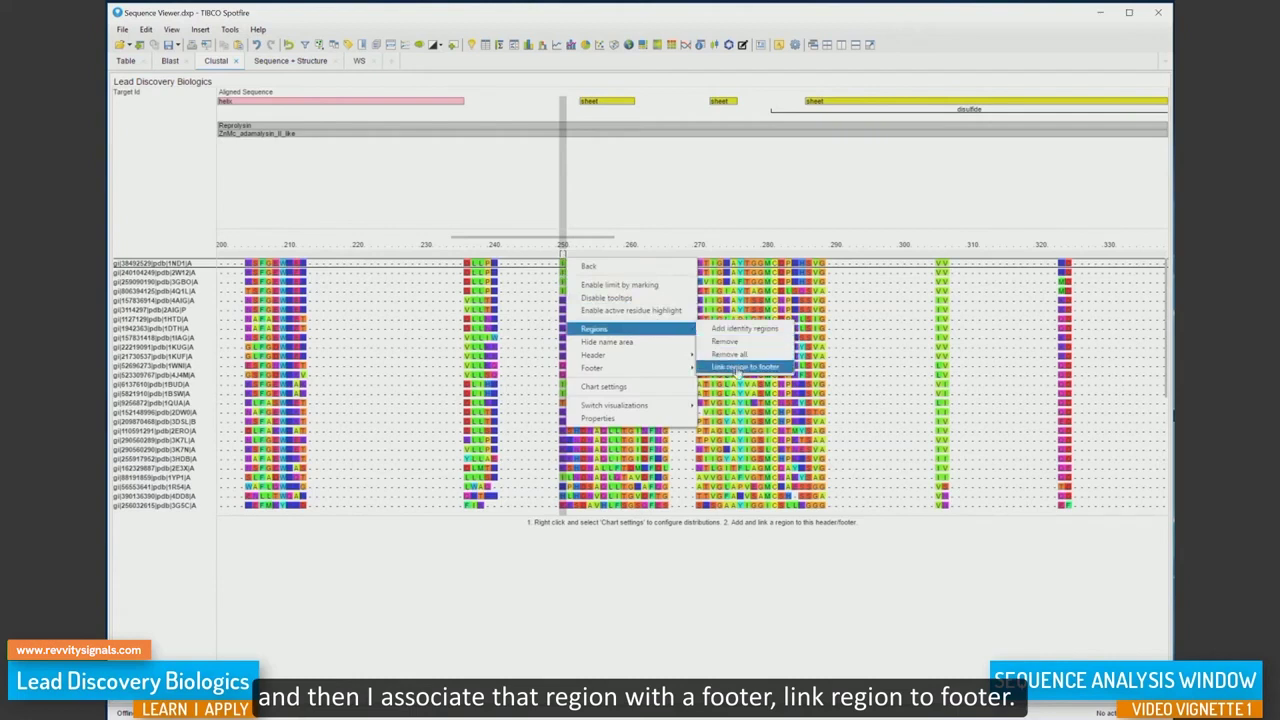
{"action": "left_click", "coordinate": [737, 368]}
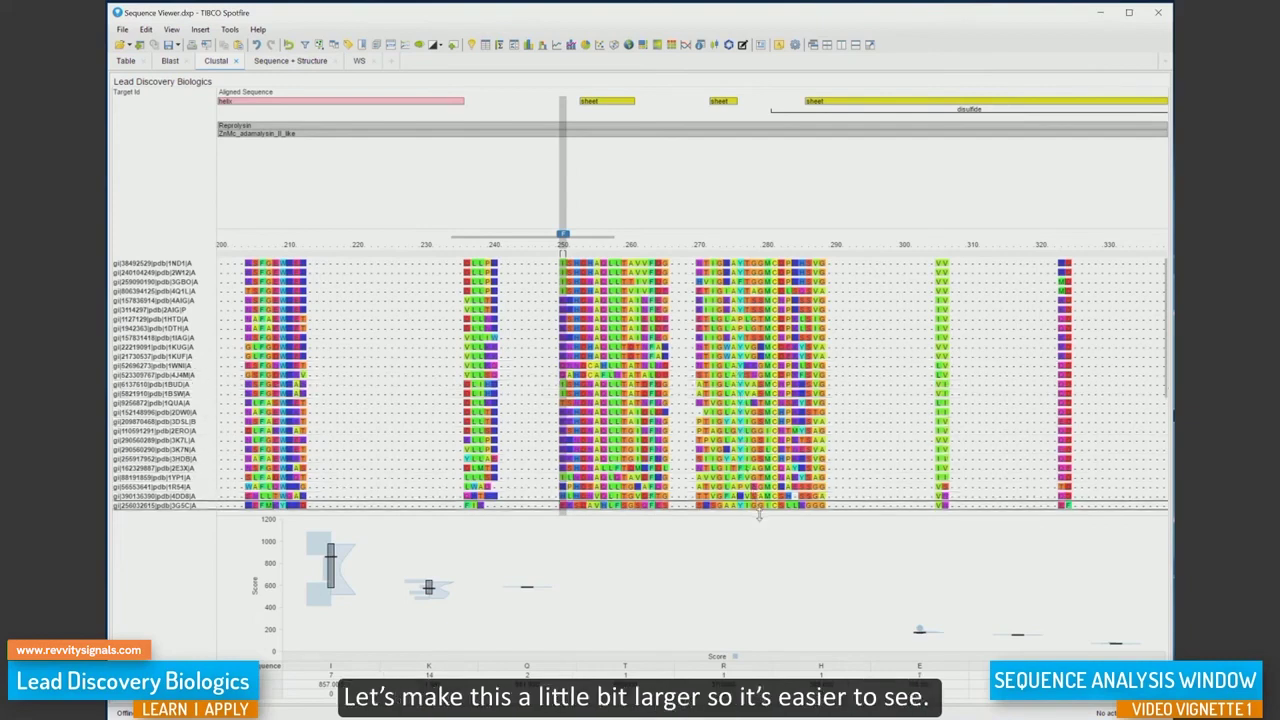
{"action": "left_click_drag", "start_coordinate": [759, 516], "coordinate": [763, 374]}
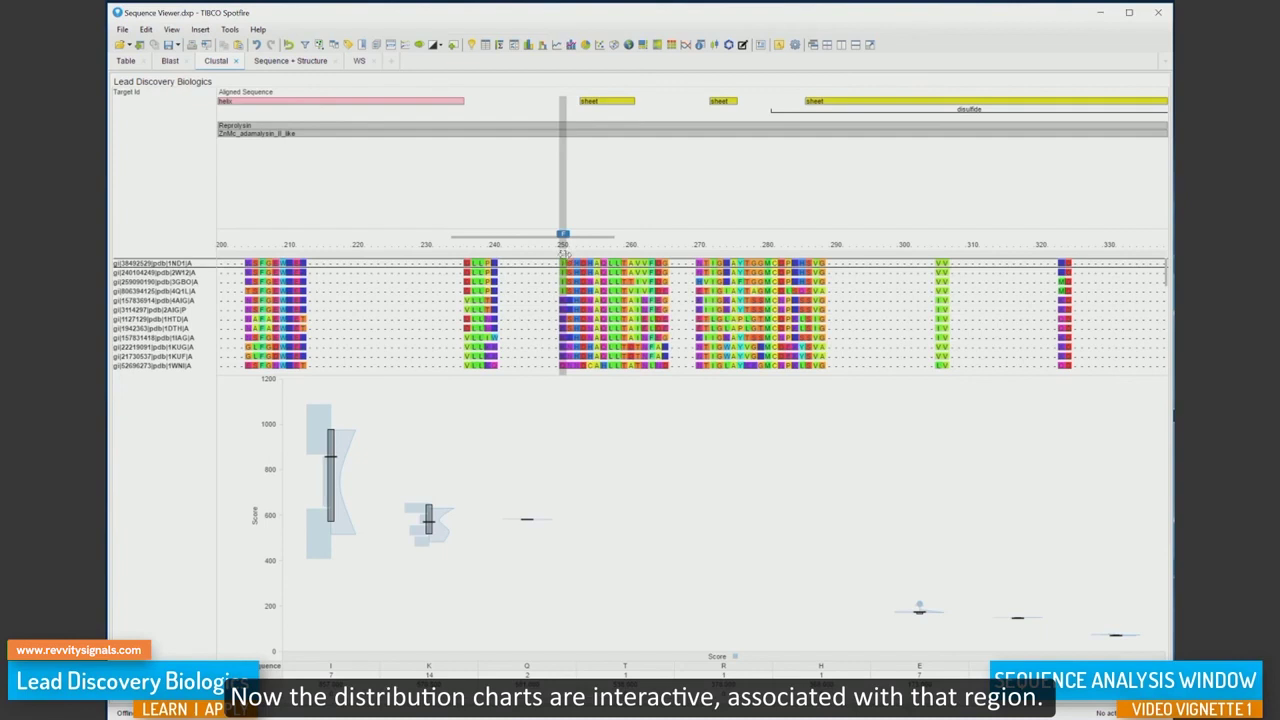
- Widen the linked region to five residues, narrow it to two, and slide it to about position 260 and back to about 255
{"action": "left_click_drag", "start_coordinate": [564, 254], "coordinate": [594, 255]}
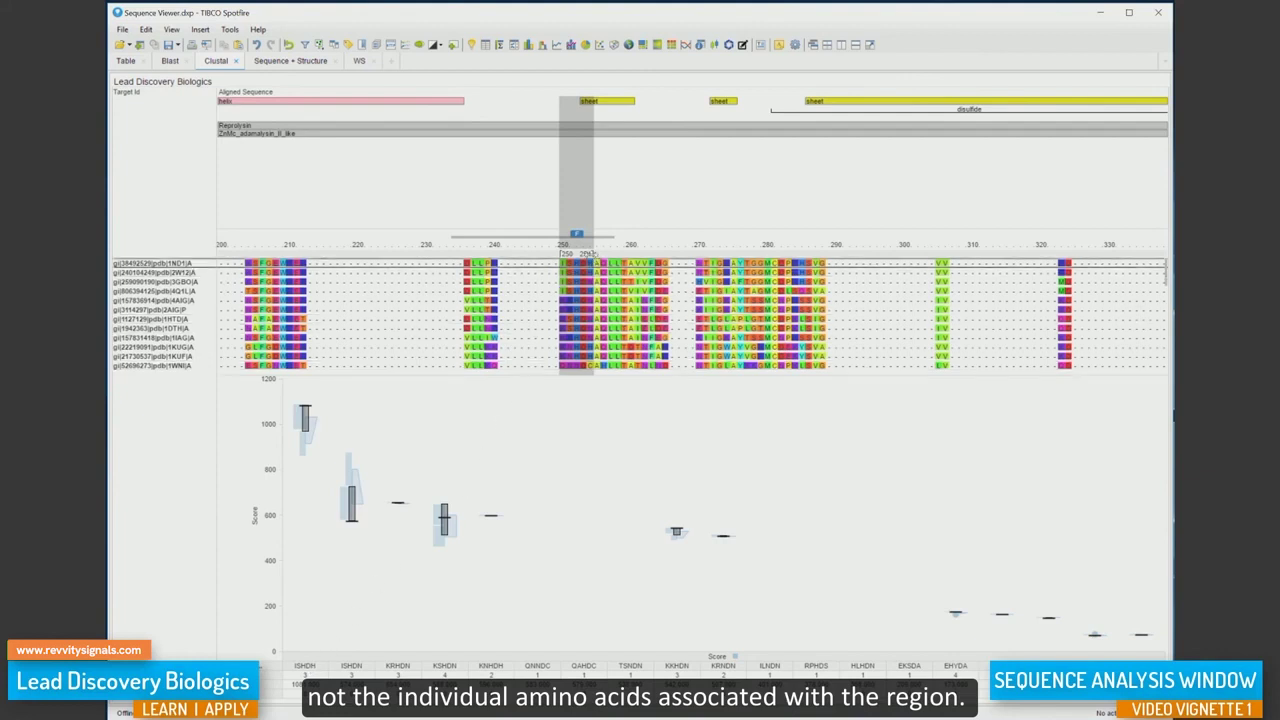
{"action": "left_click_drag", "start_coordinate": [592, 256], "coordinate": [572, 258]}
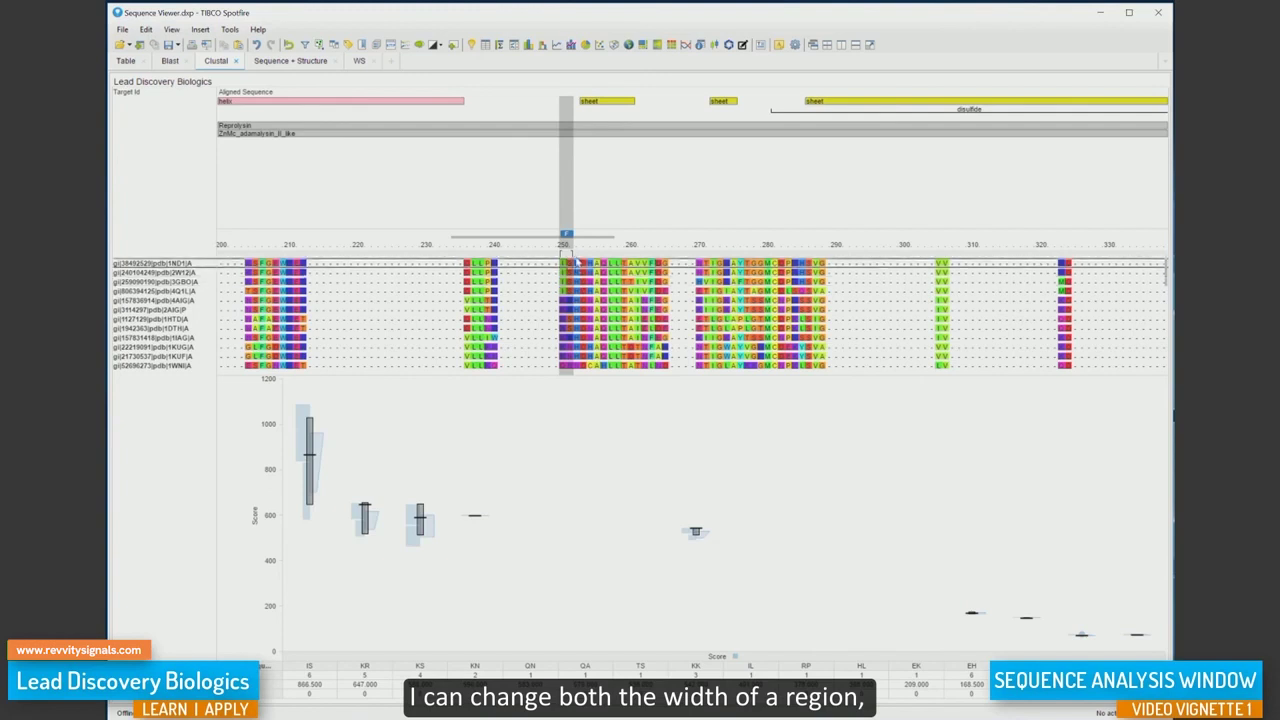
{"action": "left_click_drag", "start_coordinate": [566, 256], "coordinate": [628, 256]}
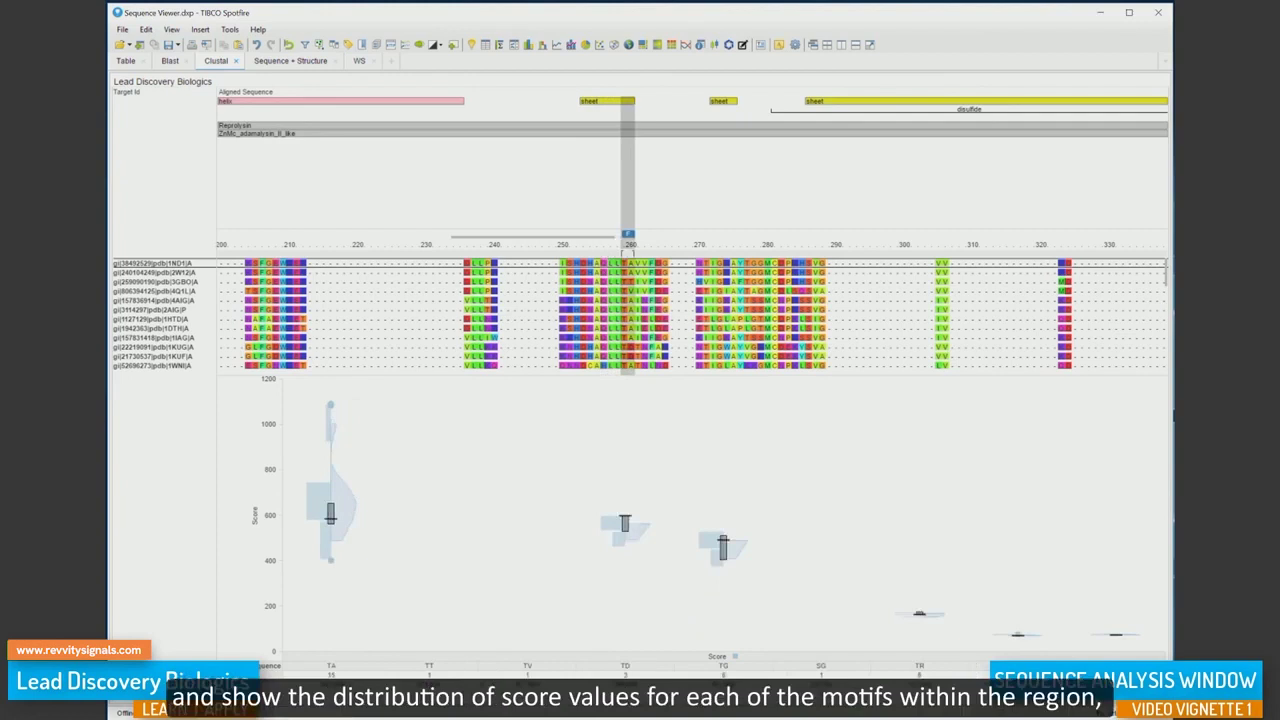
{"action": "left_click_drag", "start_coordinate": [628, 254], "coordinate": [600, 254]}
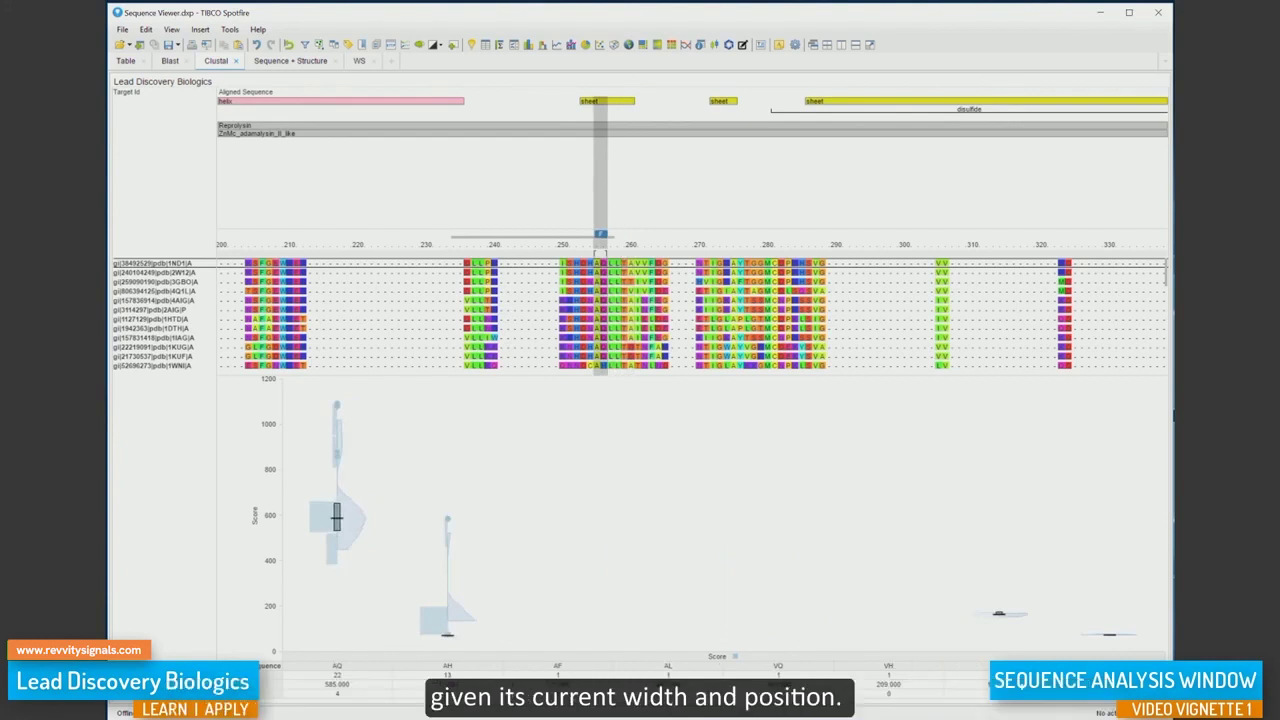